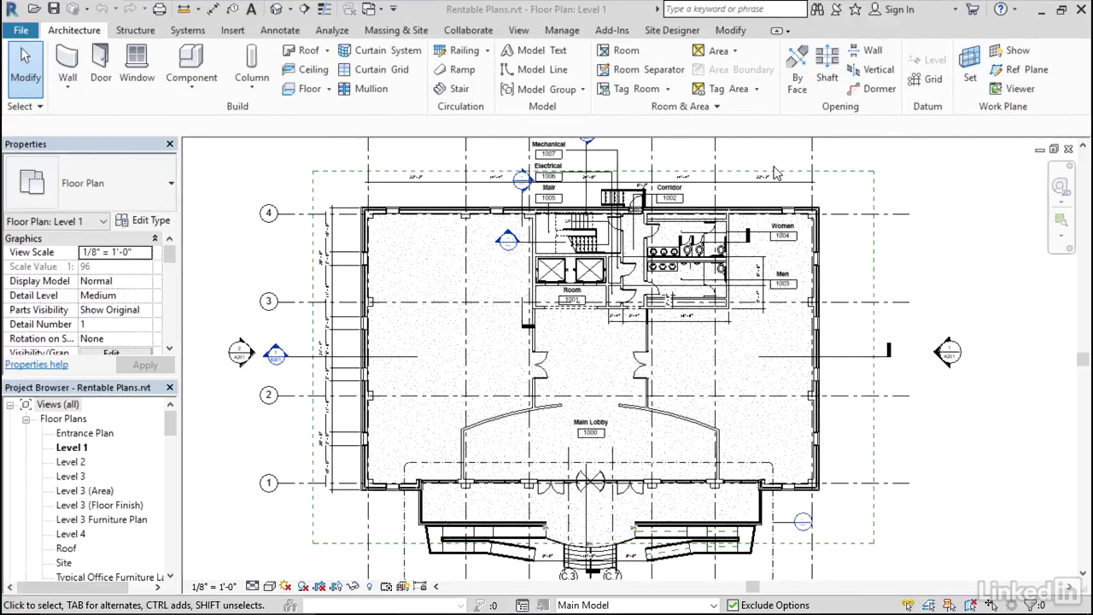
# - Create Rentable area plans for Levels 1 through 4, with area boundary lines generated automatically from all external walls
pyautogui.click(725, 51)
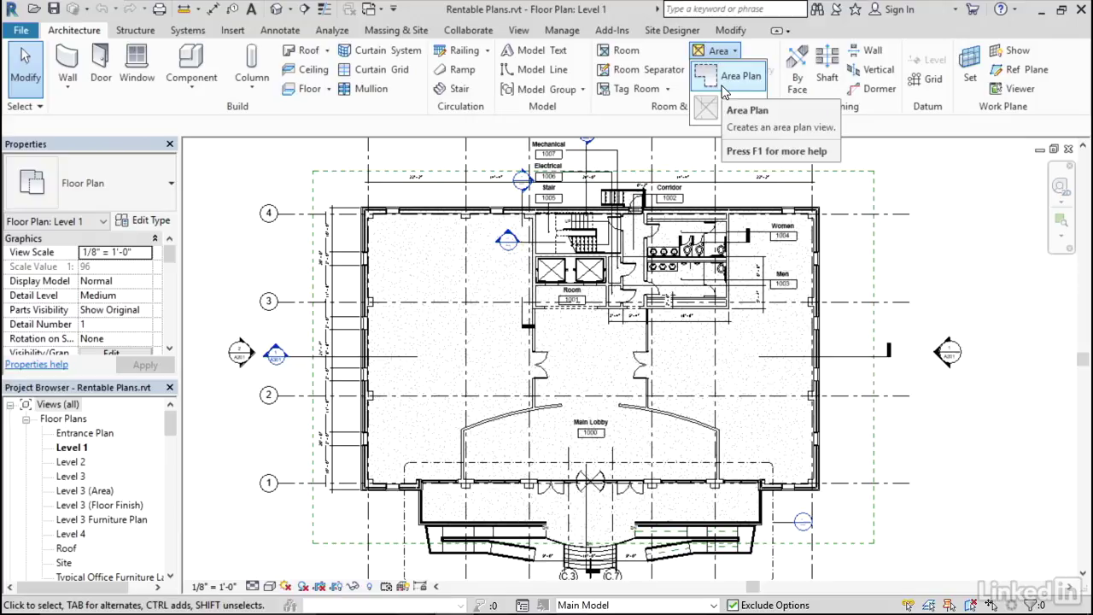
pyautogui.click(724, 92)
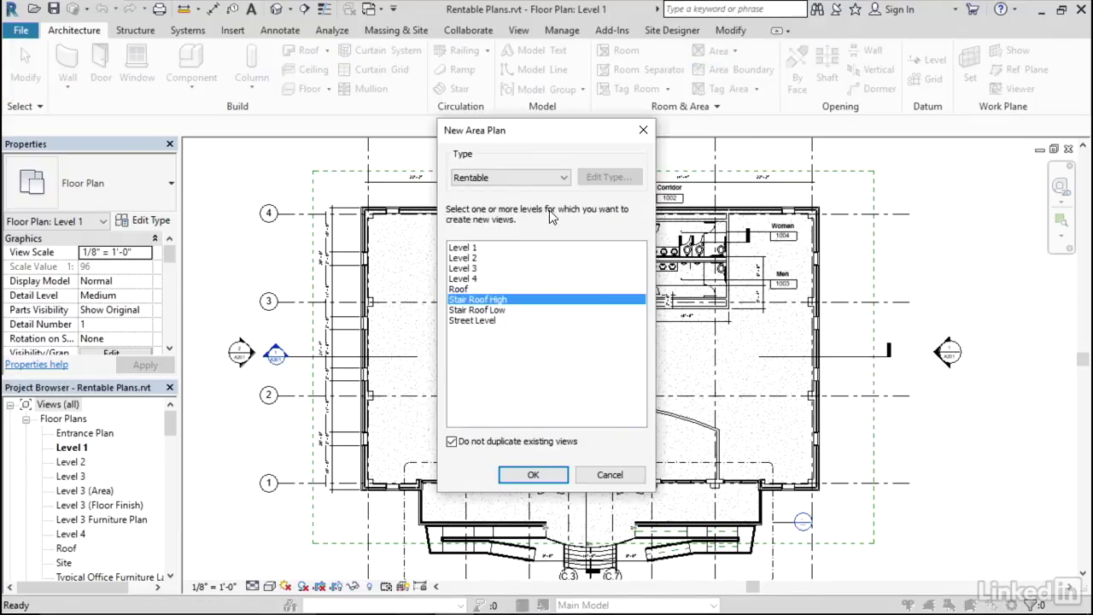
pyautogui.click(468, 179)
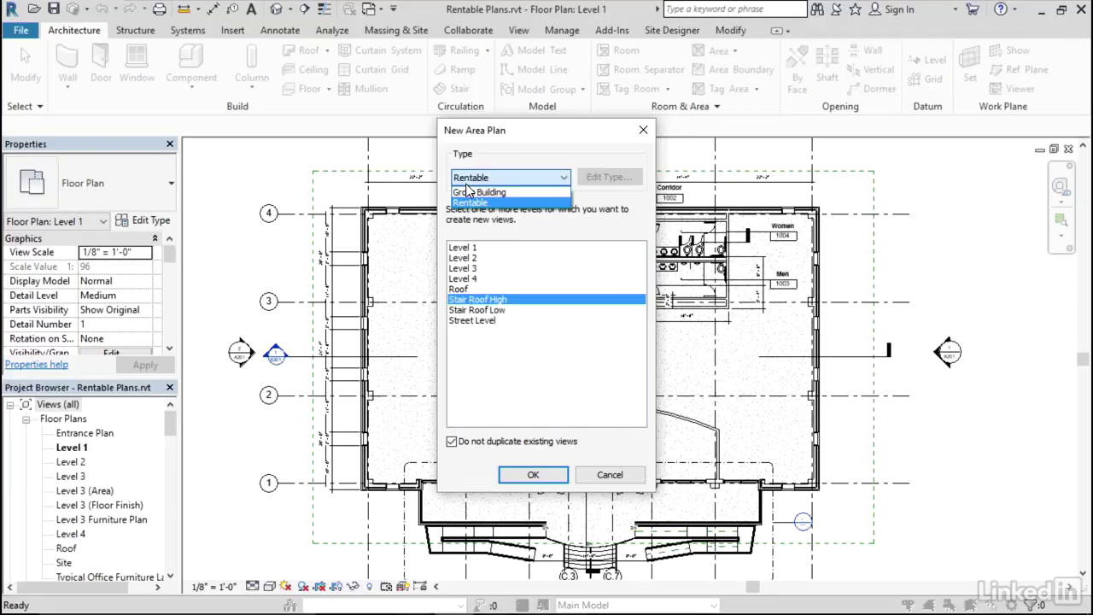
pyautogui.click(469, 180)
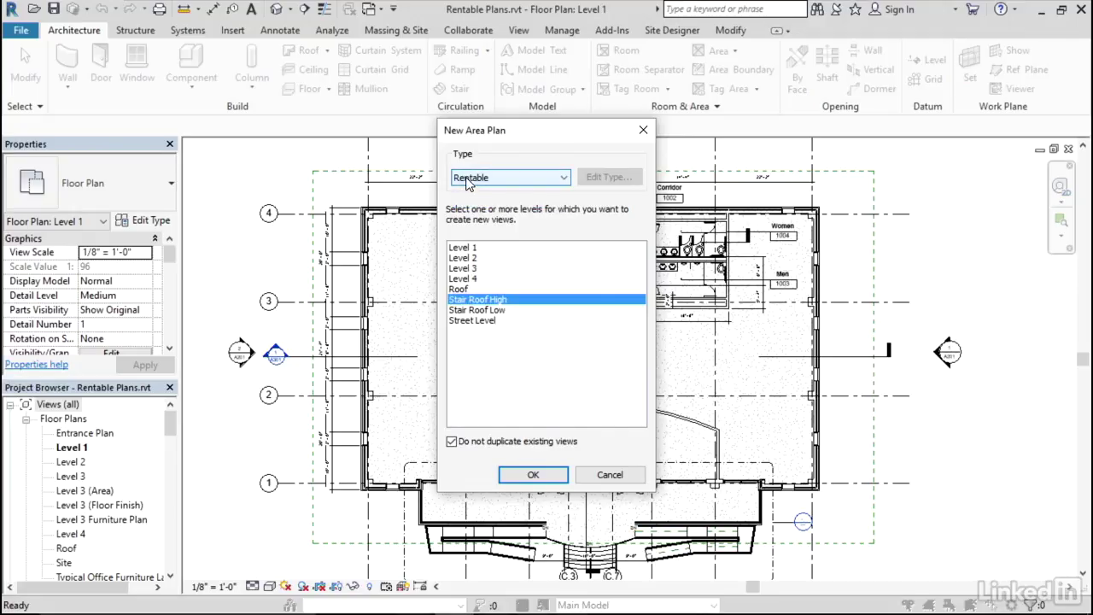
pyautogui.click(478, 248)
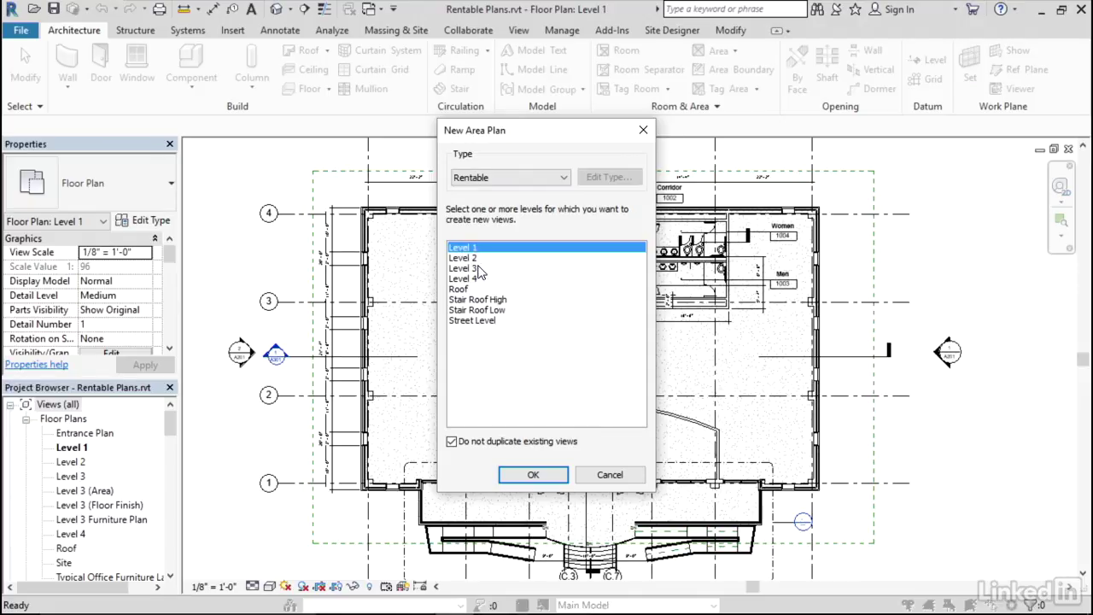
pyautogui.keyDown('shift'); pyautogui.click(476, 279); pyautogui.keyUp('shift')
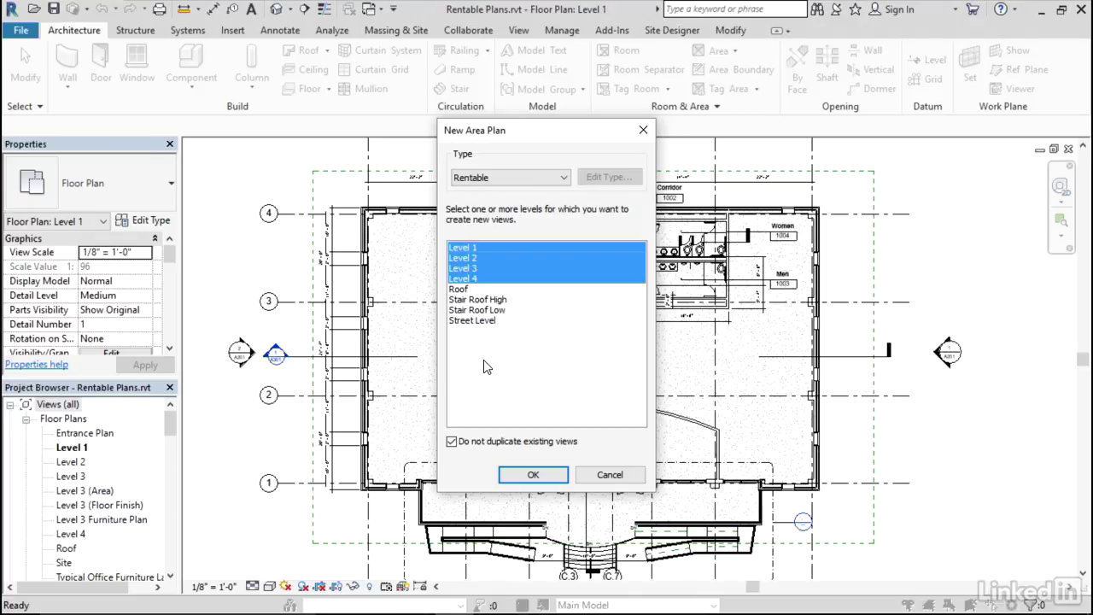
pyautogui.click(555, 480)
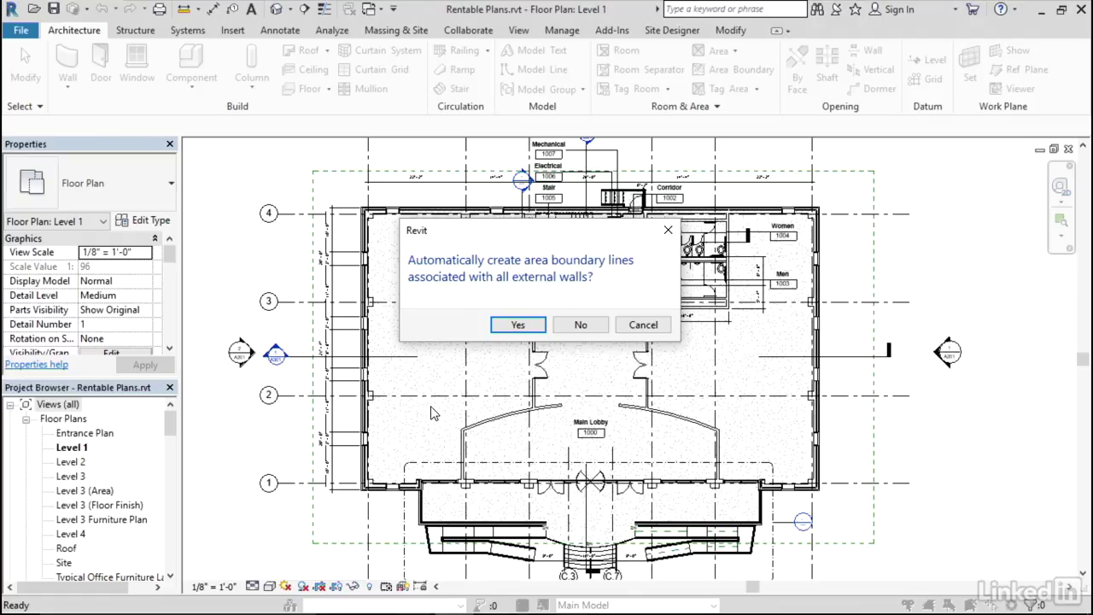
pyautogui.click(502, 331)
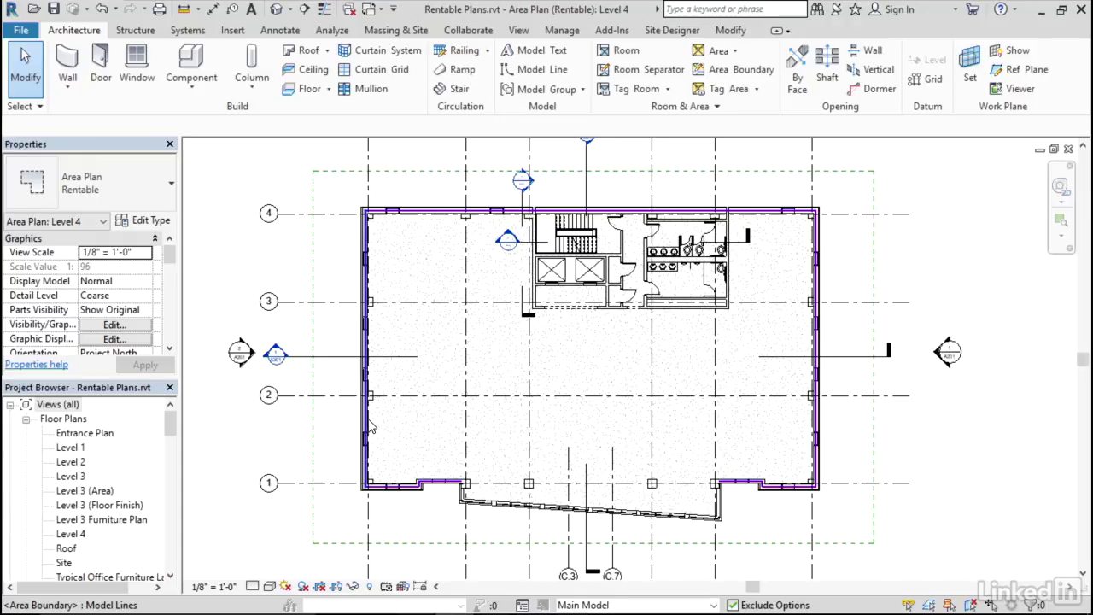
# - Find the new rentable area plans among the project views and open the Level 3 area plan
pyautogui.scroll(-10, 86, 478)
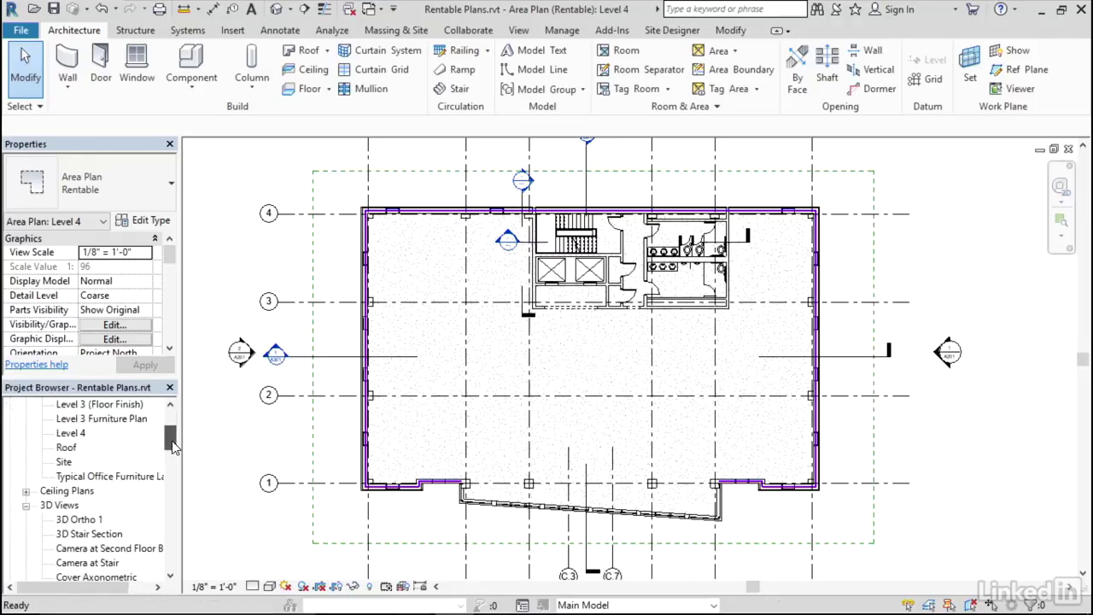
pyautogui.click(58, 487)
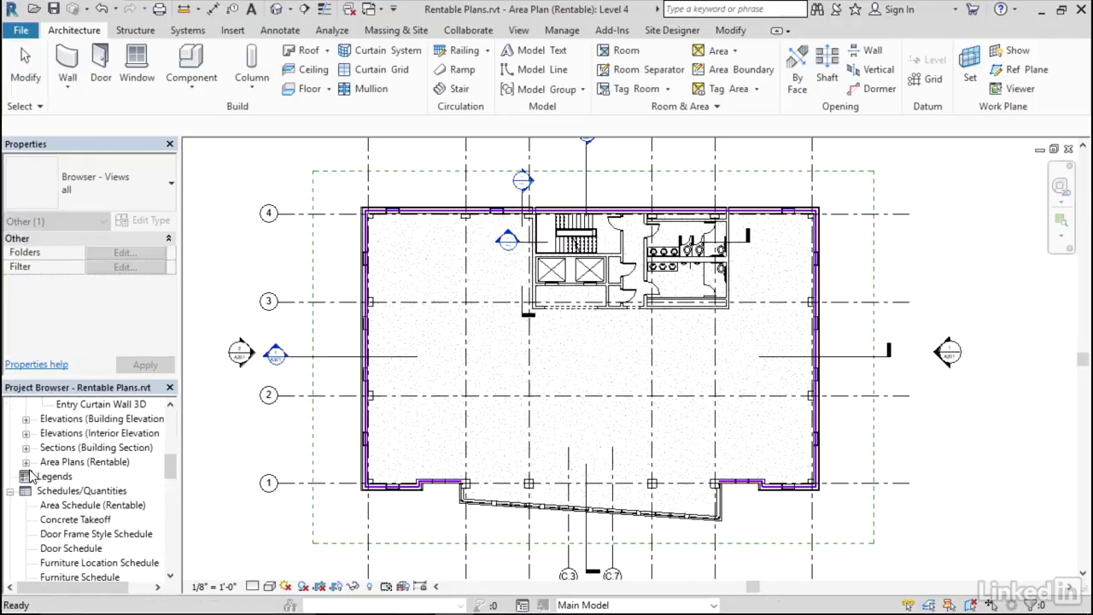
pyautogui.click(25, 462)
pyautogui.click(87, 463)
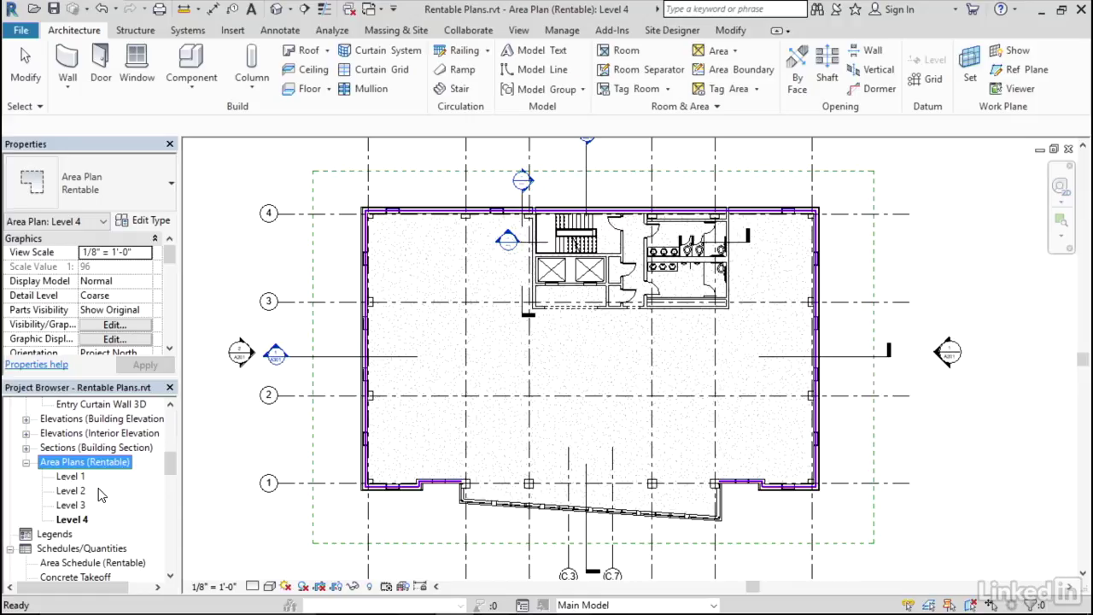
pyautogui.click(71, 477)
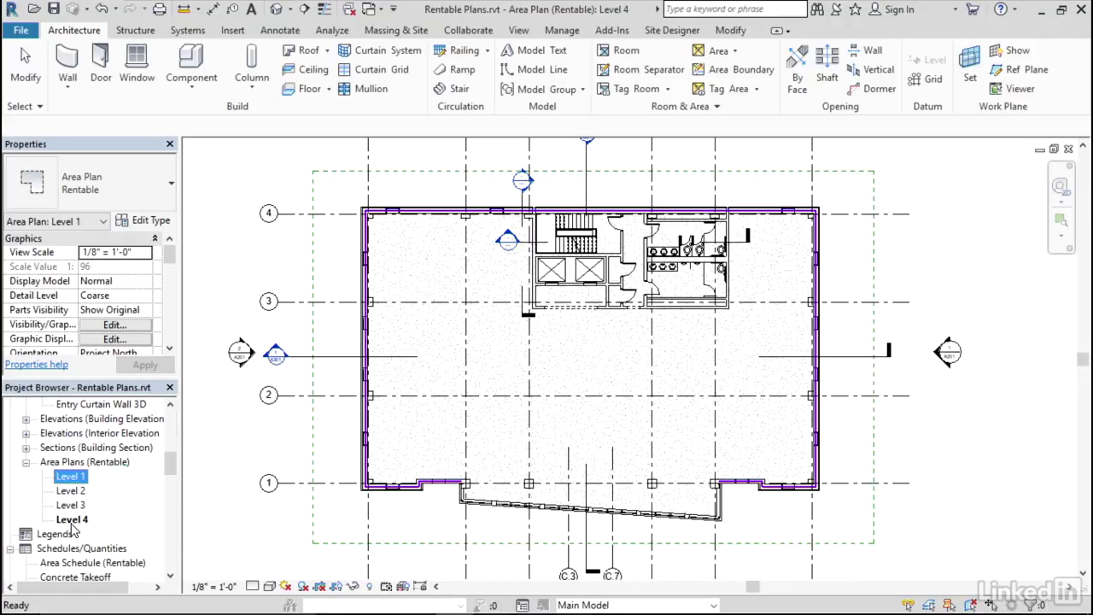
pyautogui.click(259, 454)
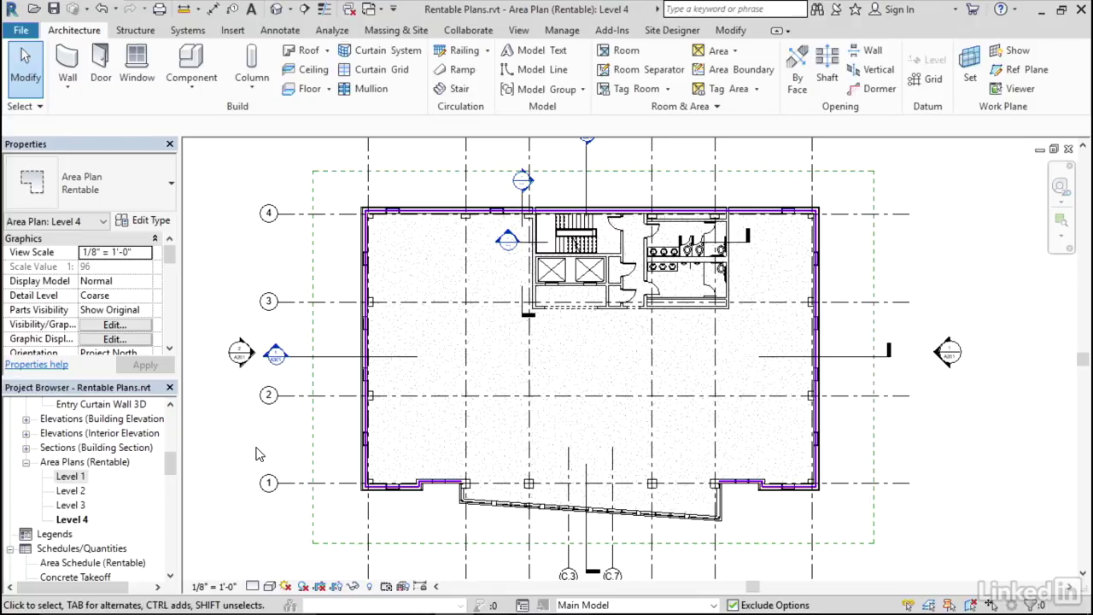
pyautogui.click(77, 507)
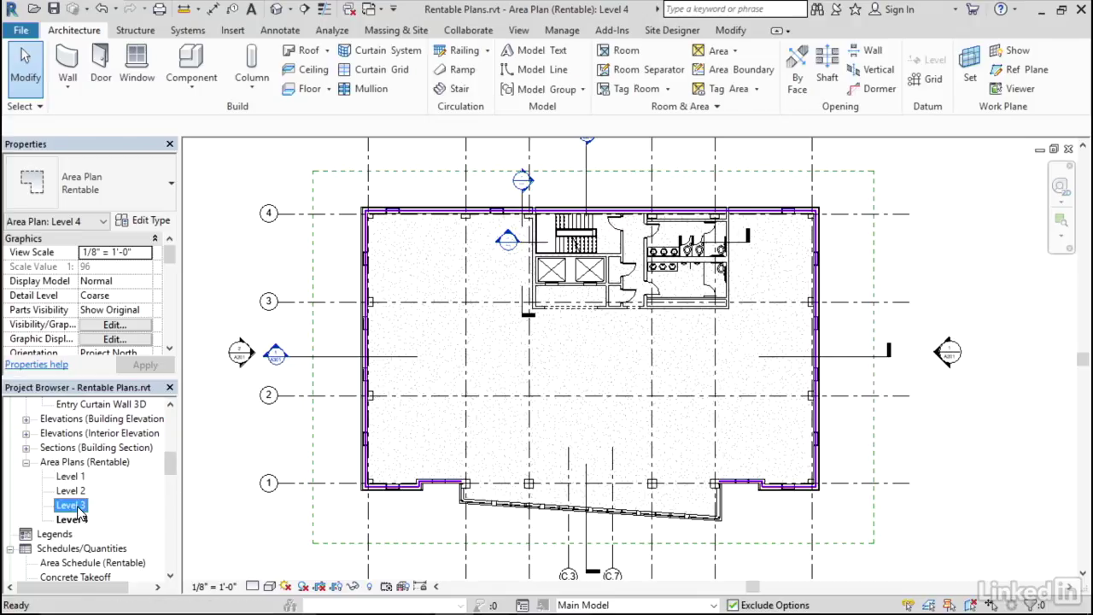
pyautogui.doubleClick(77, 507)
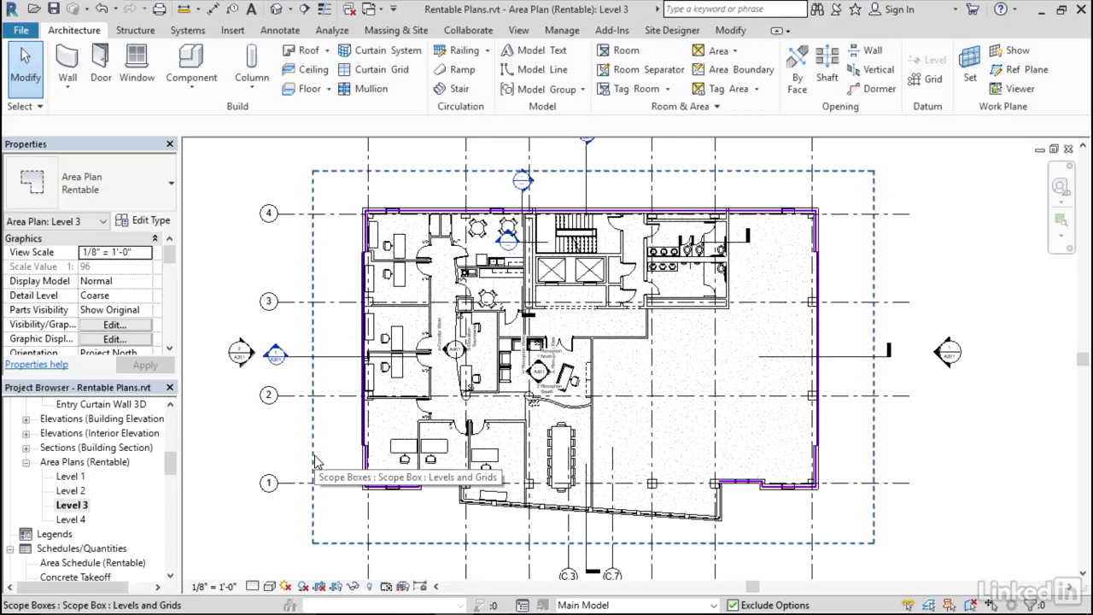
# - Hide the scope box category in the Level 3 area plan
pyautogui.click(314, 456)
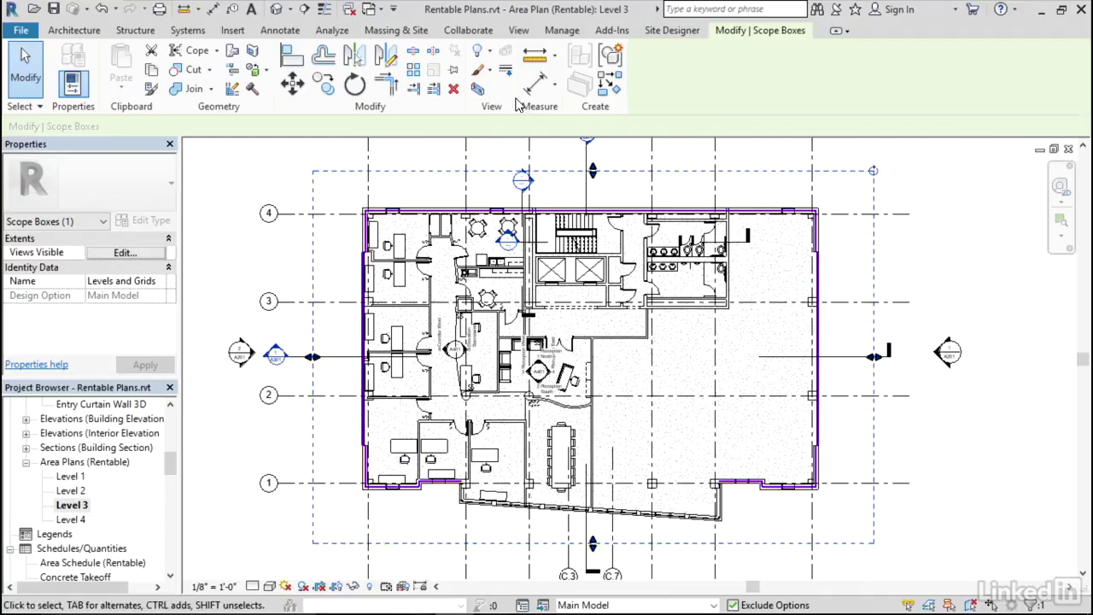
pyautogui.click(490, 54)
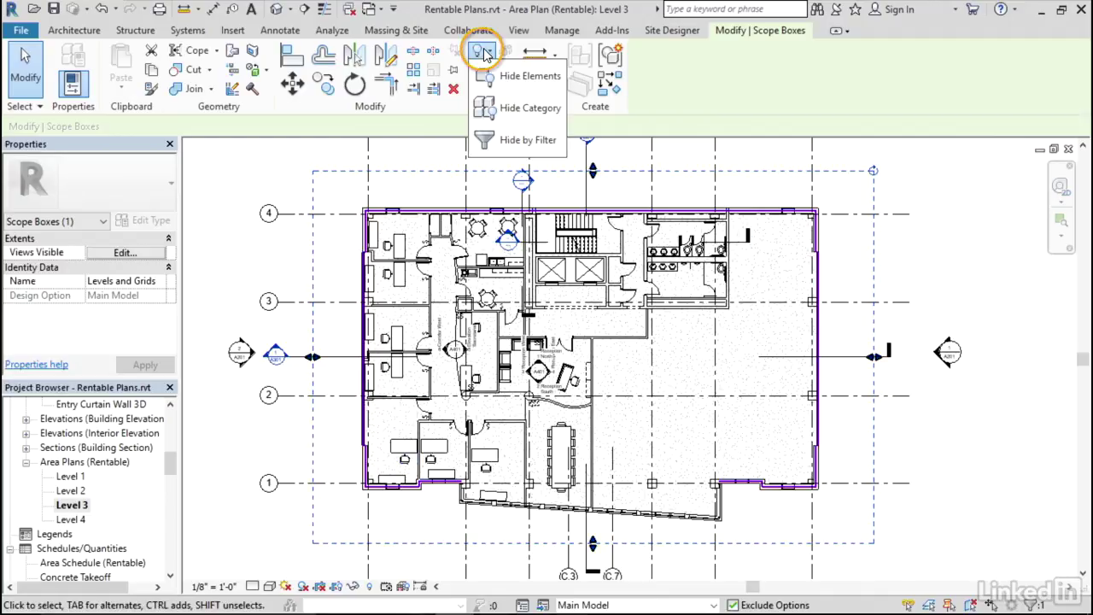
pyautogui.click(506, 111)
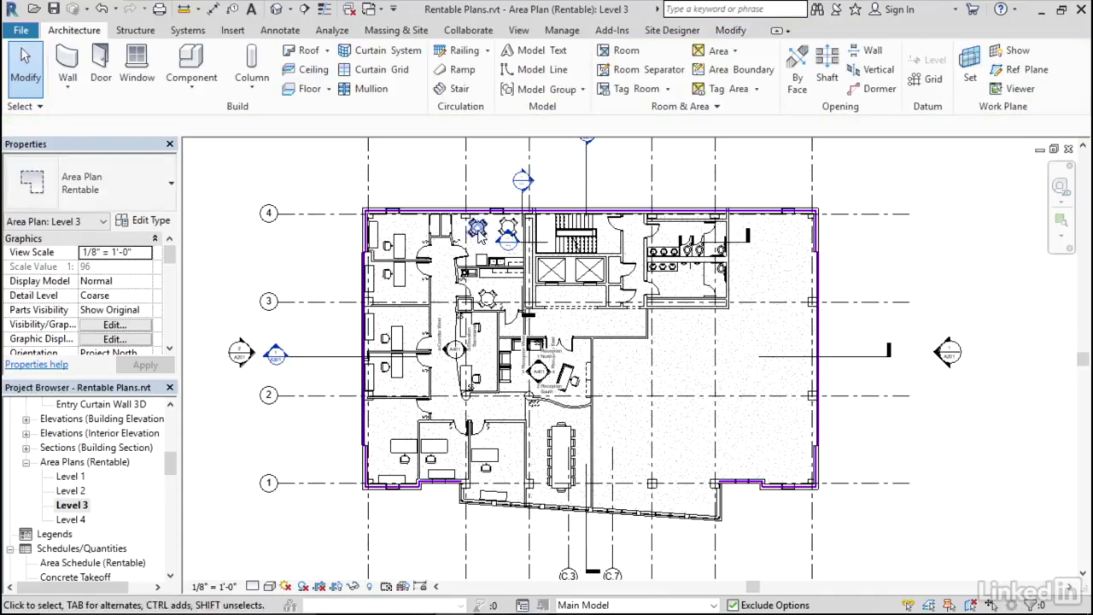
# - Hide the furniture and electrical fixtures categories in the Level 3 area plan
pyautogui.scroll(4, 418, 358)
pyautogui.click(377, 380)
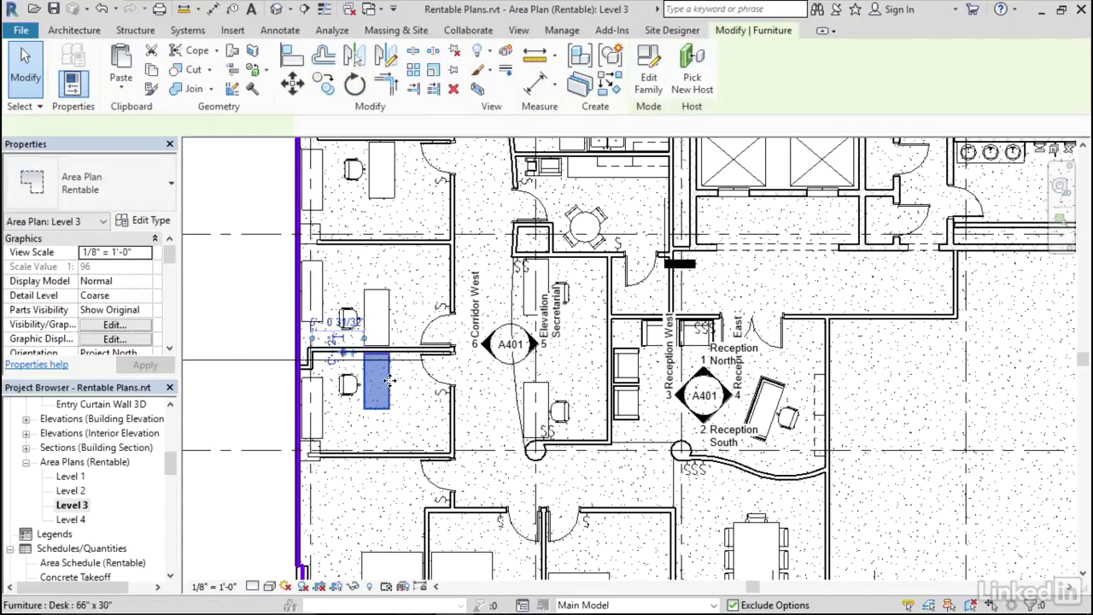
pyautogui.click(489, 53)
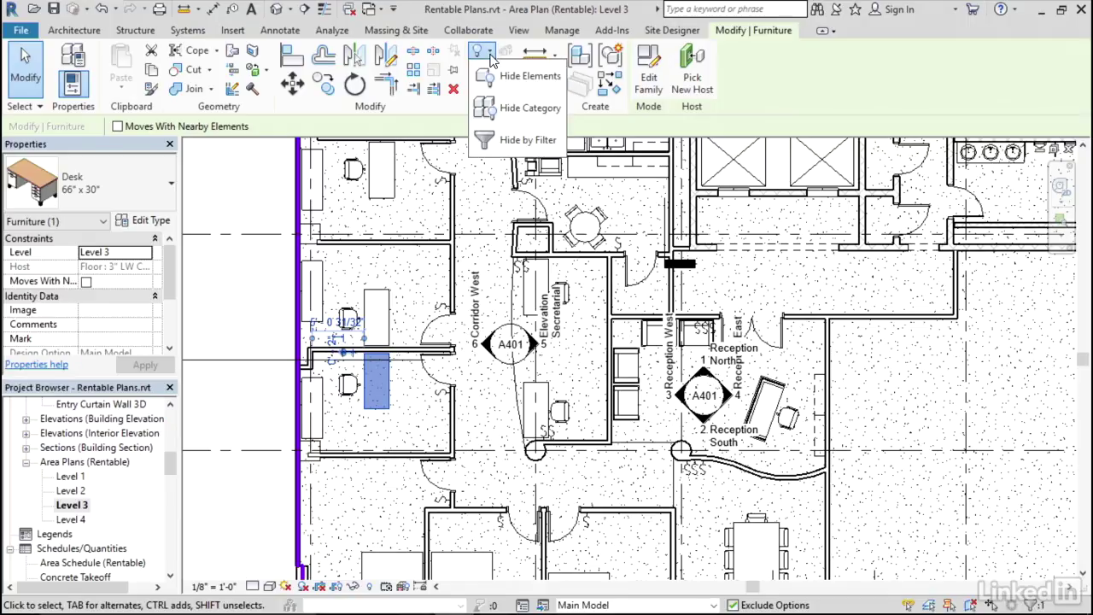
pyautogui.click(501, 108)
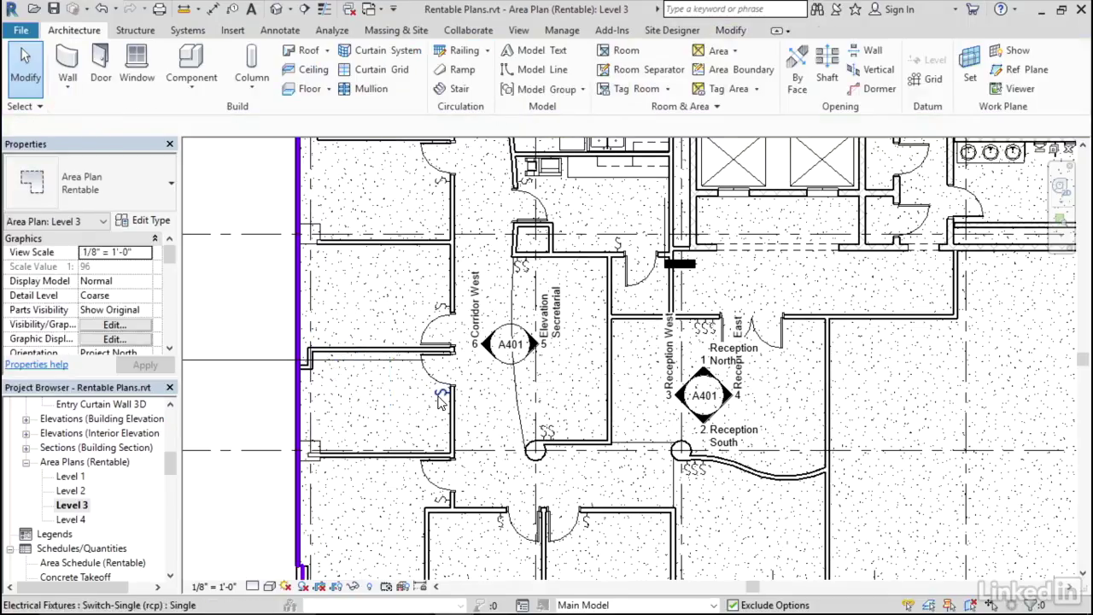
pyautogui.click(441, 400)
pyautogui.click(480, 53)
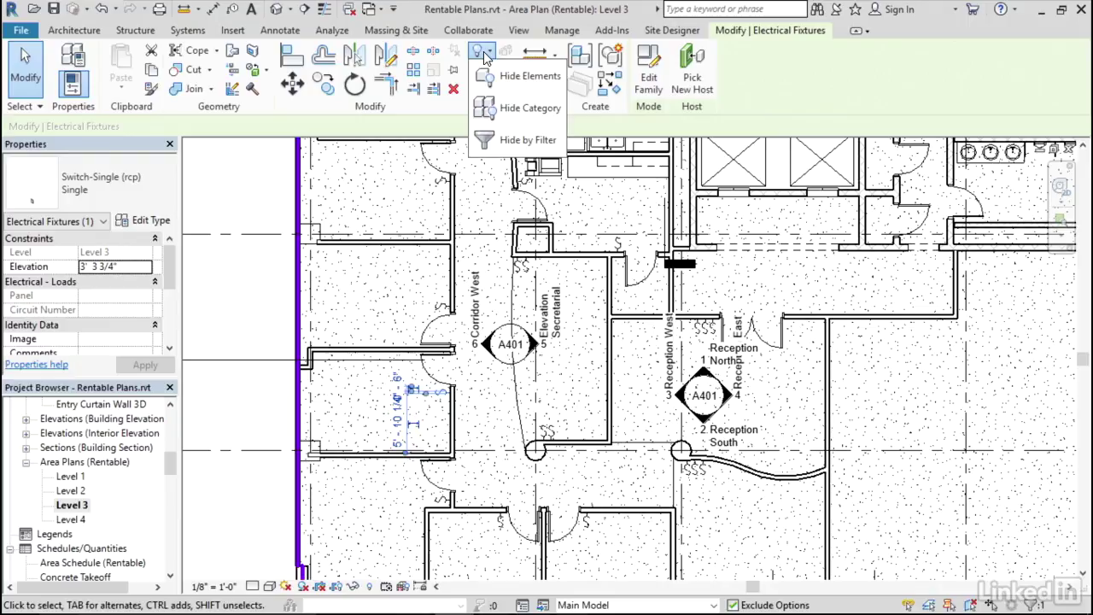
pyautogui.click(502, 108)
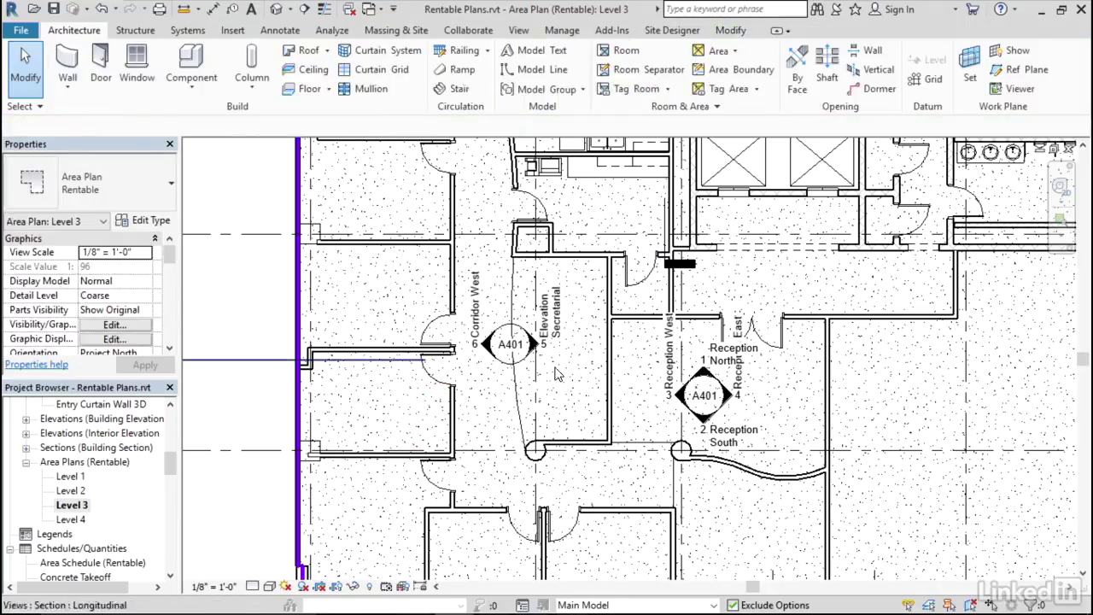
# - Hide the elevation and section marker categories in the Level 3 area plan
pyautogui.click(489, 358)
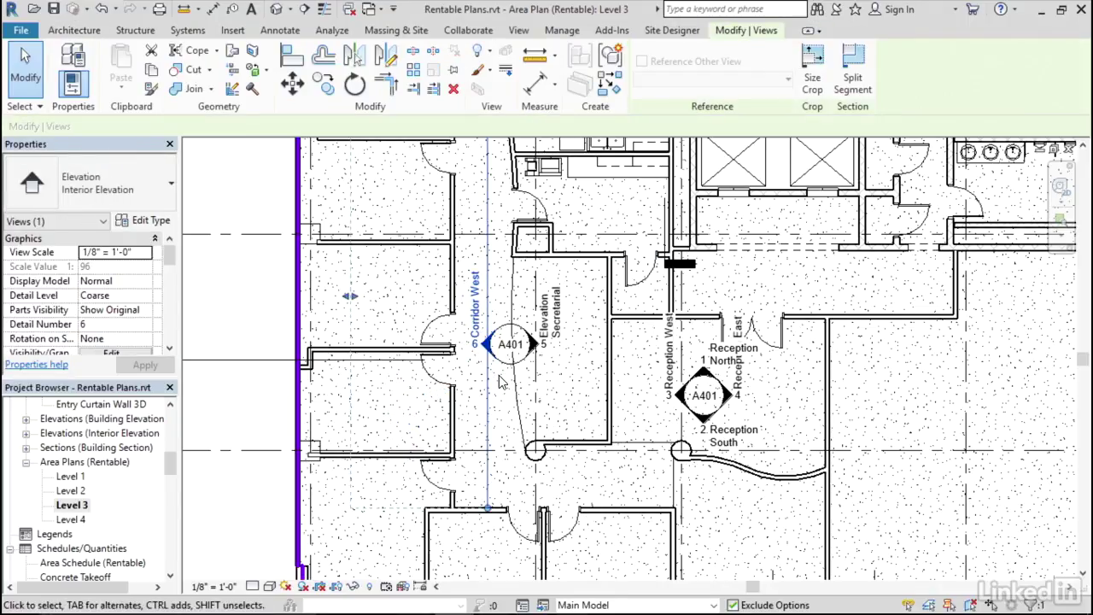
pyautogui.click(483, 52)
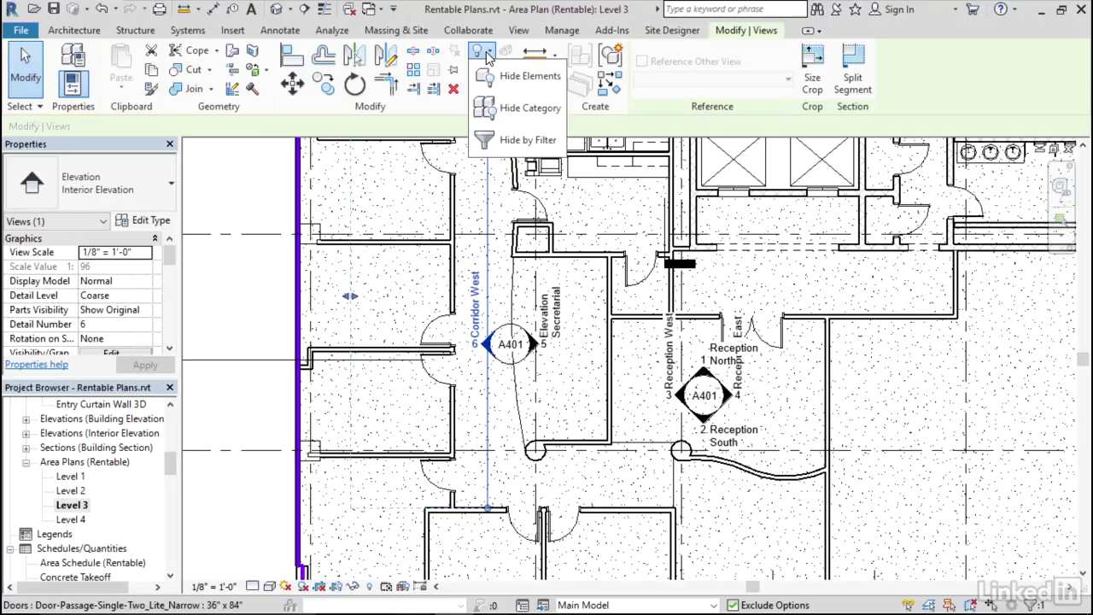
pyautogui.click(482, 116)
pyautogui.moveTo(384, 398); pyautogui.dragTo(585, 403, button='middle')
pyautogui.click(397, 368)
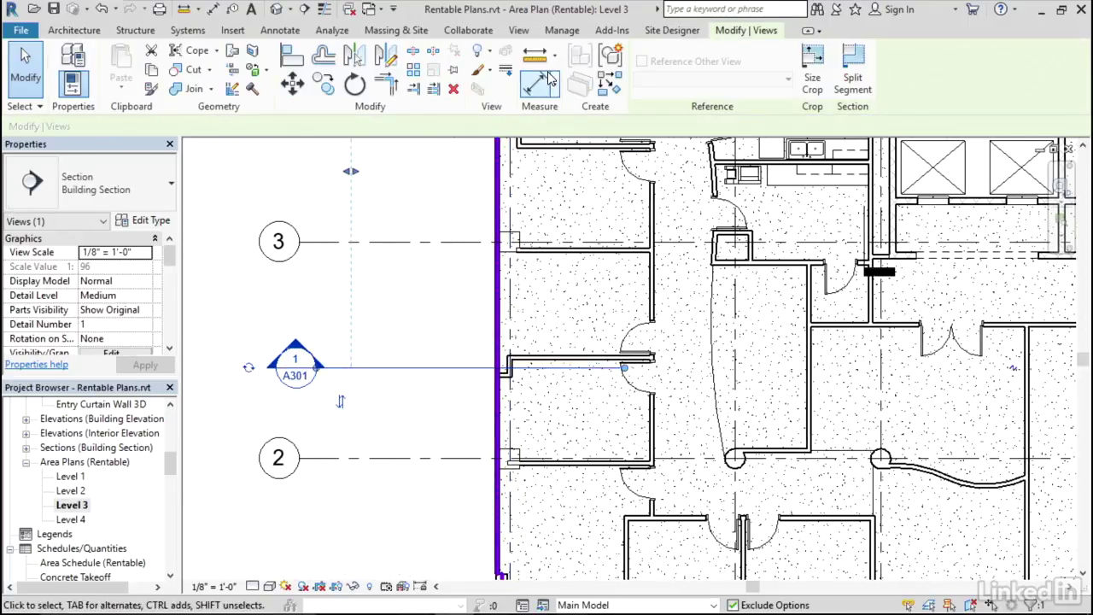
pyautogui.click(477, 52)
pyautogui.click(508, 116)
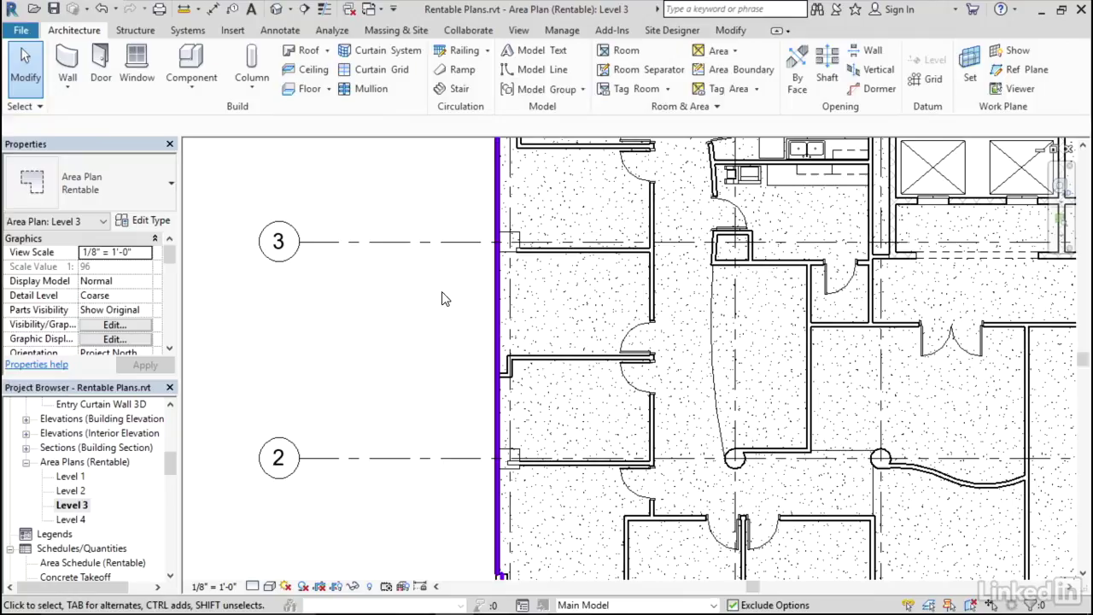
# - Hide the grids category in the Level 3 area plan and bring the whole floor into view
pyautogui.click(425, 242)
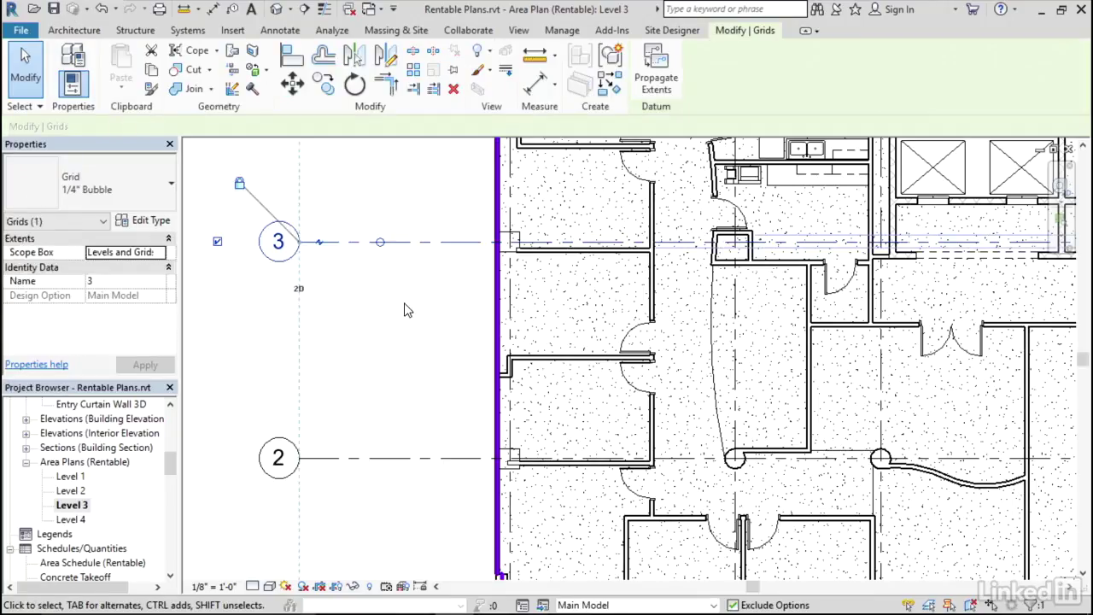
pyautogui.click(479, 52)
pyautogui.click(510, 107)
pyautogui.scroll(-3, 427, 338)
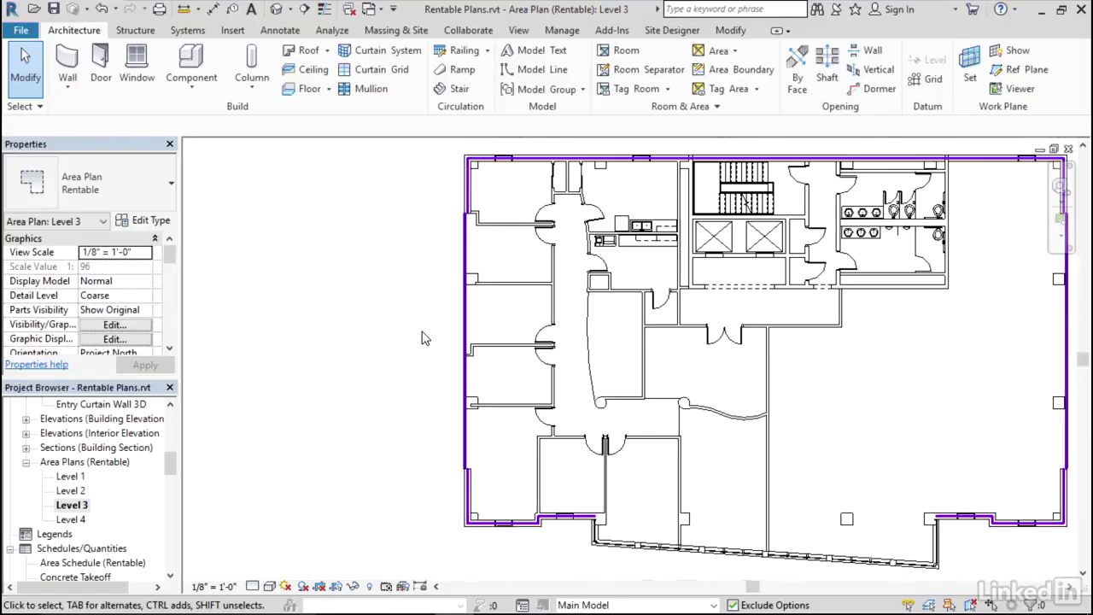
pyautogui.moveTo(435, 342); pyautogui.dragTo(288, 353, button='middle')
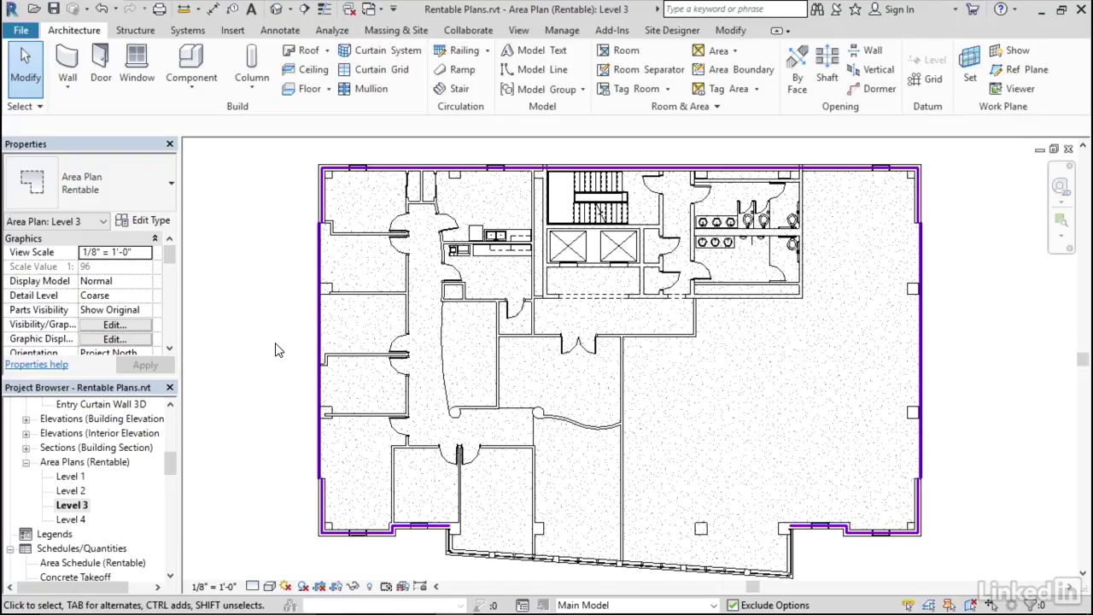
# - Try hiding the floor around the curved opening in the Level 2 area plan, and undo it
pyautogui.doubleClick(77, 491)
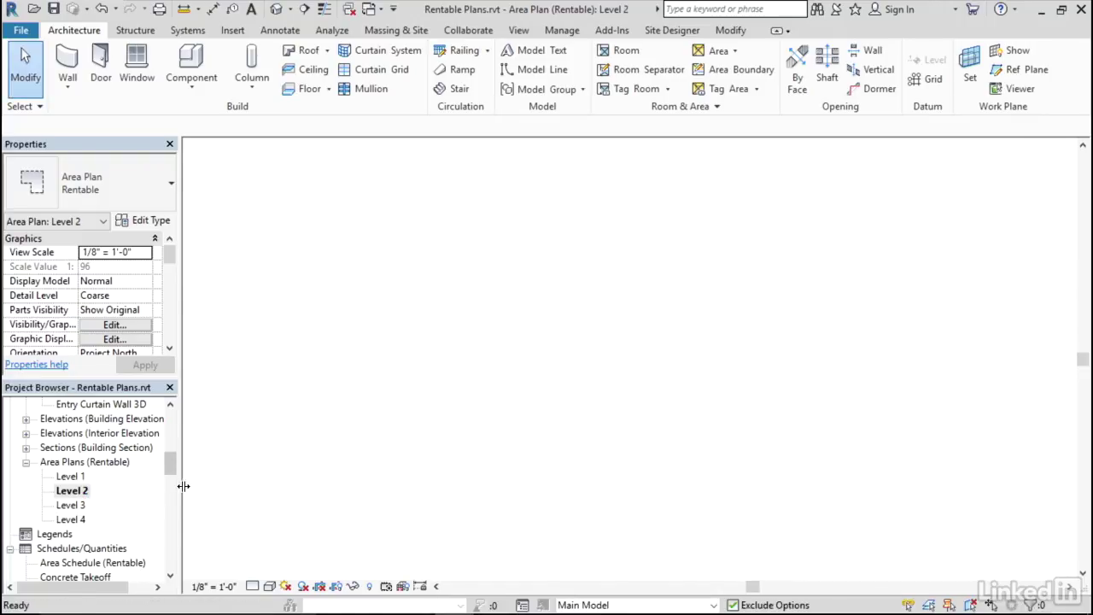
pyautogui.scroll(5, 481, 488)
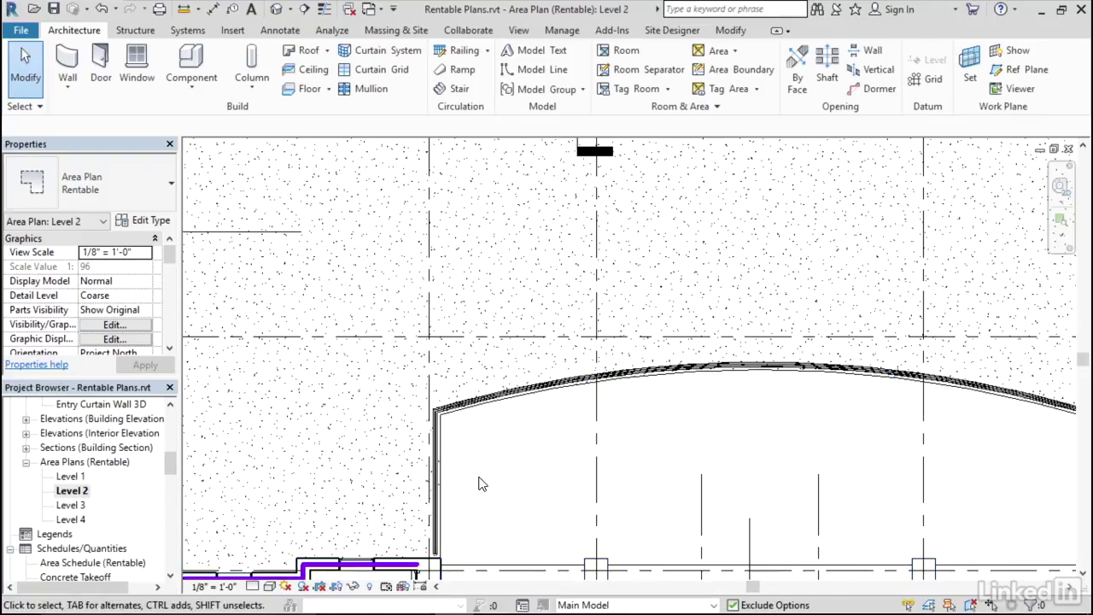
pyautogui.scroll(1, 472, 478)
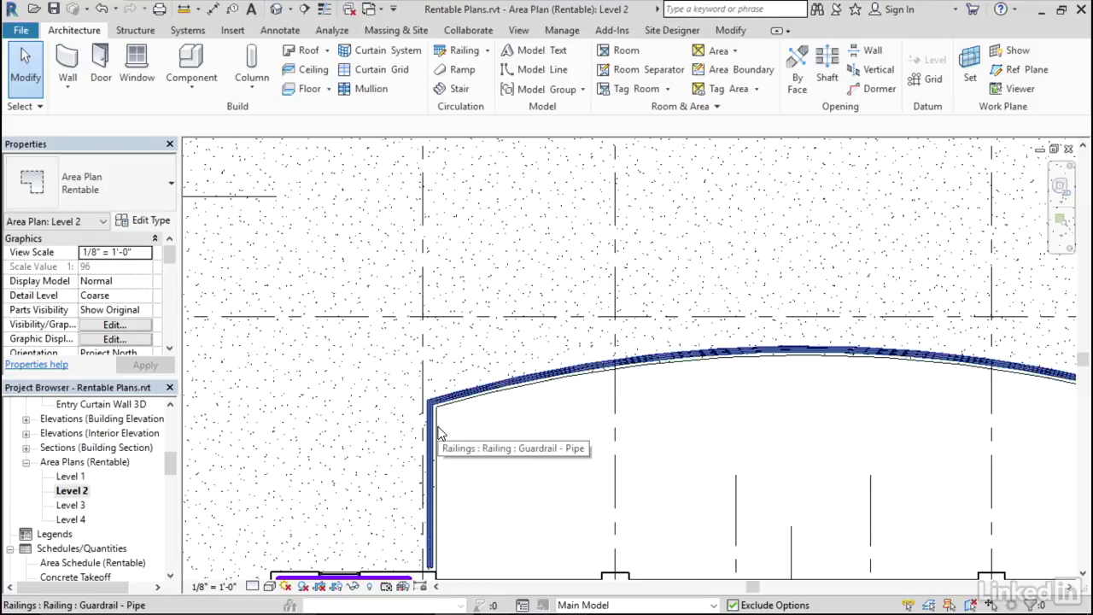
pyautogui.press('Tab')
pyautogui.press('Tab')
pyautogui.press('Tab')
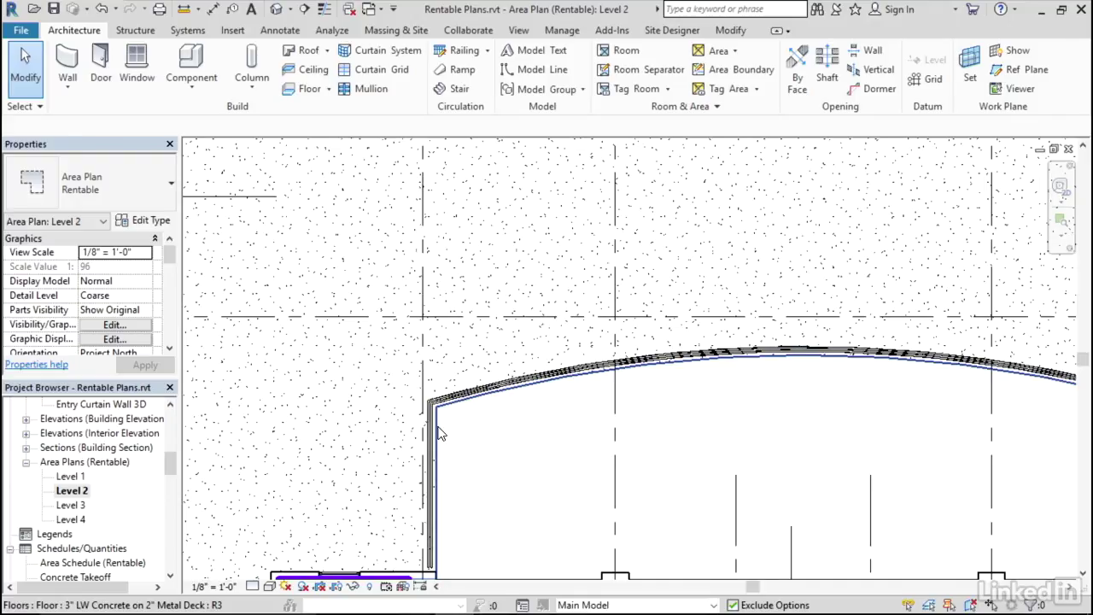
pyautogui.click(439, 433)
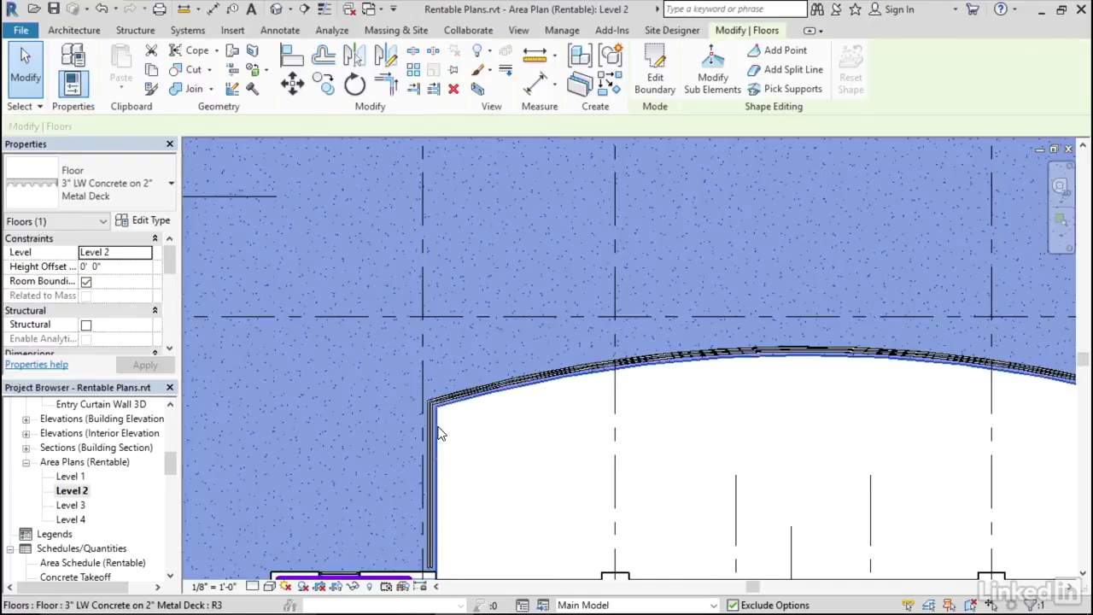
pyautogui.click(478, 81)
pyautogui.click(512, 108)
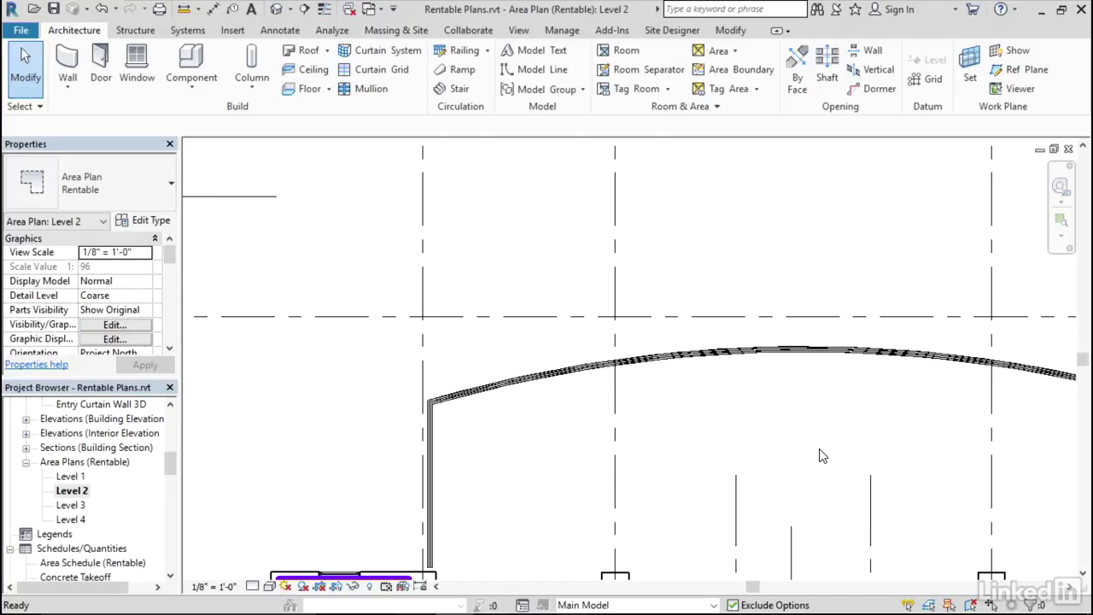
pyautogui.hotkey('ctrl', 'z')
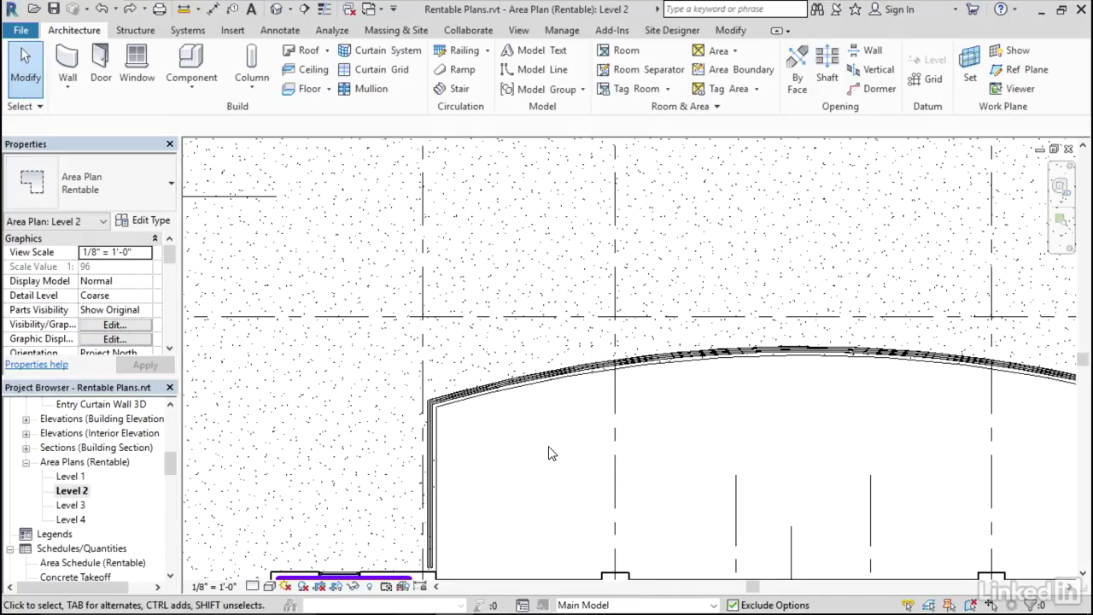
# - Turn off the visibility of the projection/surface pattern for the Floors category in the Level 3 area plan
pyautogui.doubleClick(65, 506)
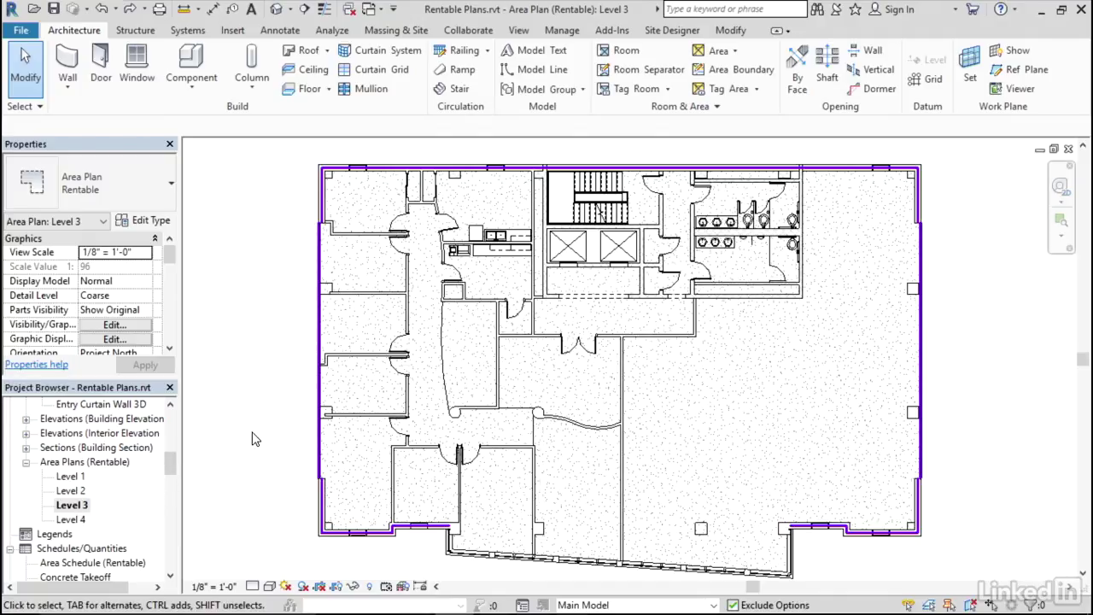
pyautogui.press('v')
pyautogui.press('g')
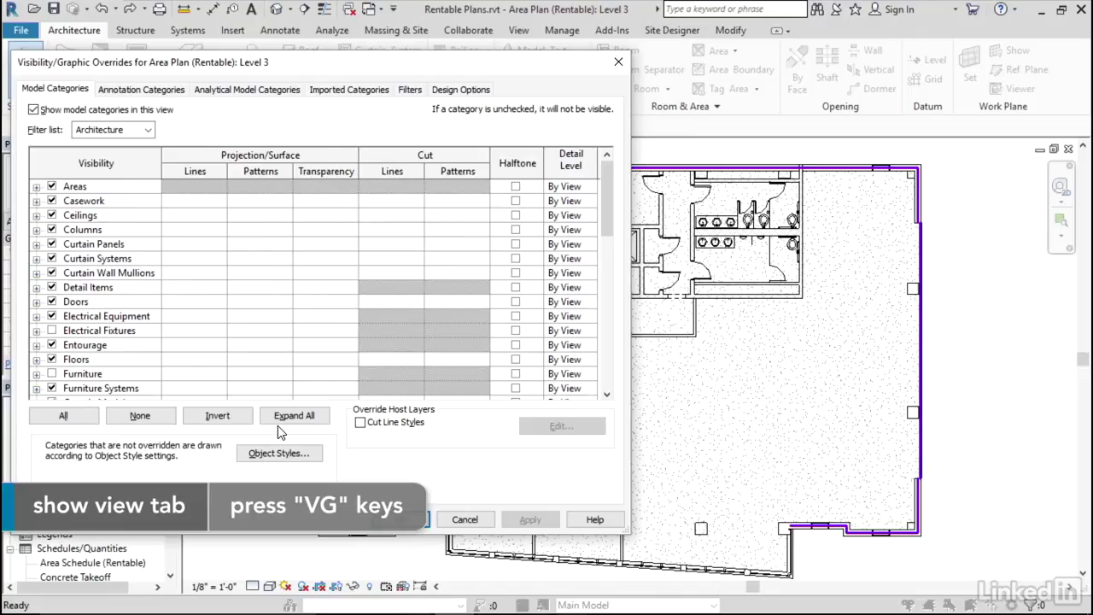
pyautogui.click(77, 333)
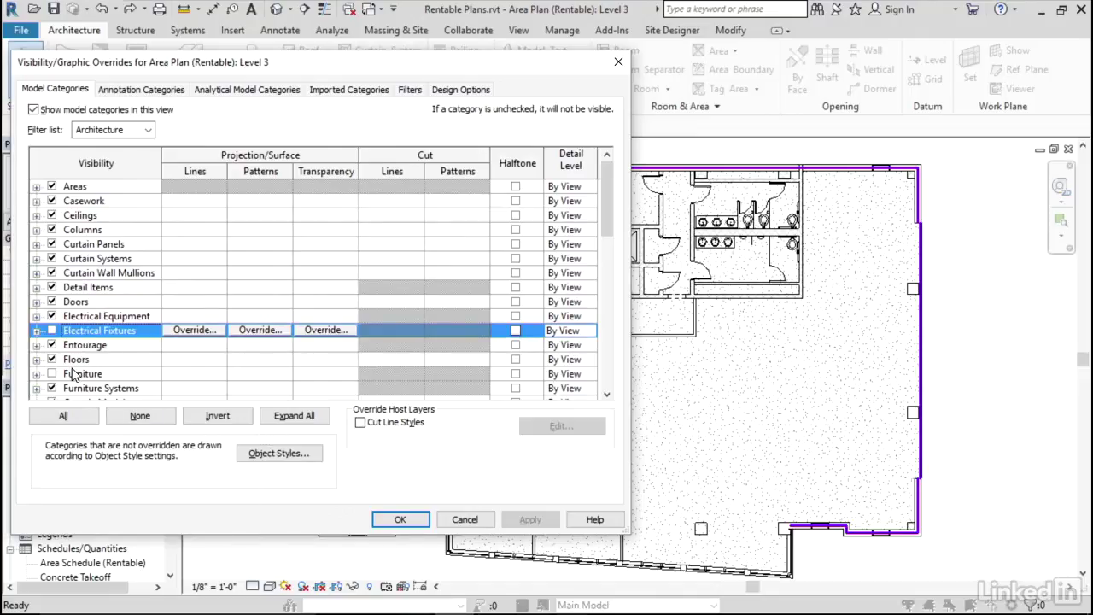
pyautogui.click(76, 373)
pyautogui.click(75, 360)
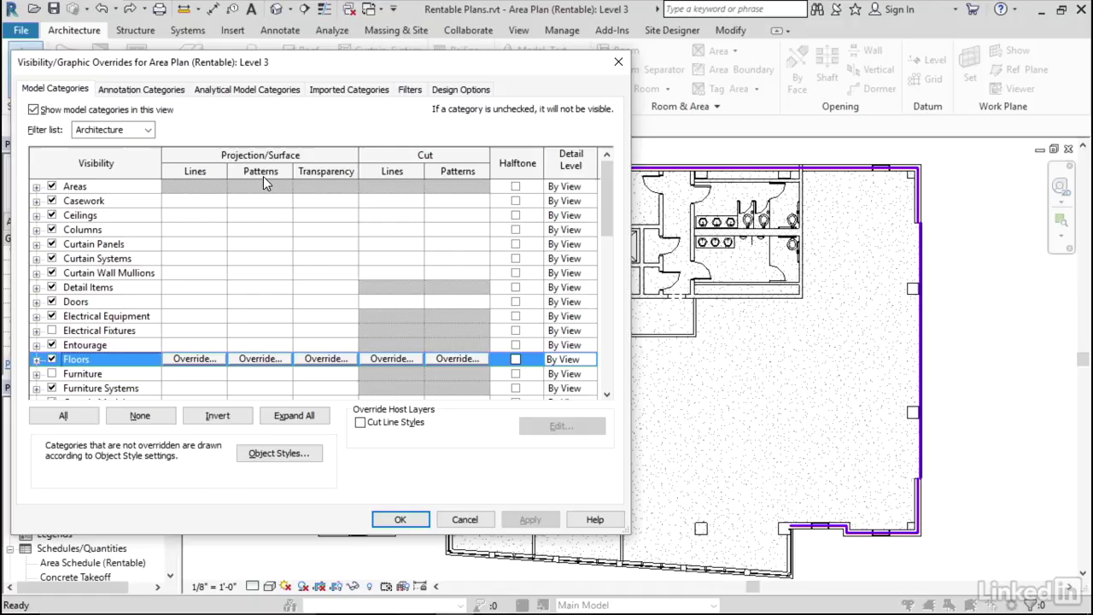
pyautogui.click(265, 358)
pyautogui.click(203, 266)
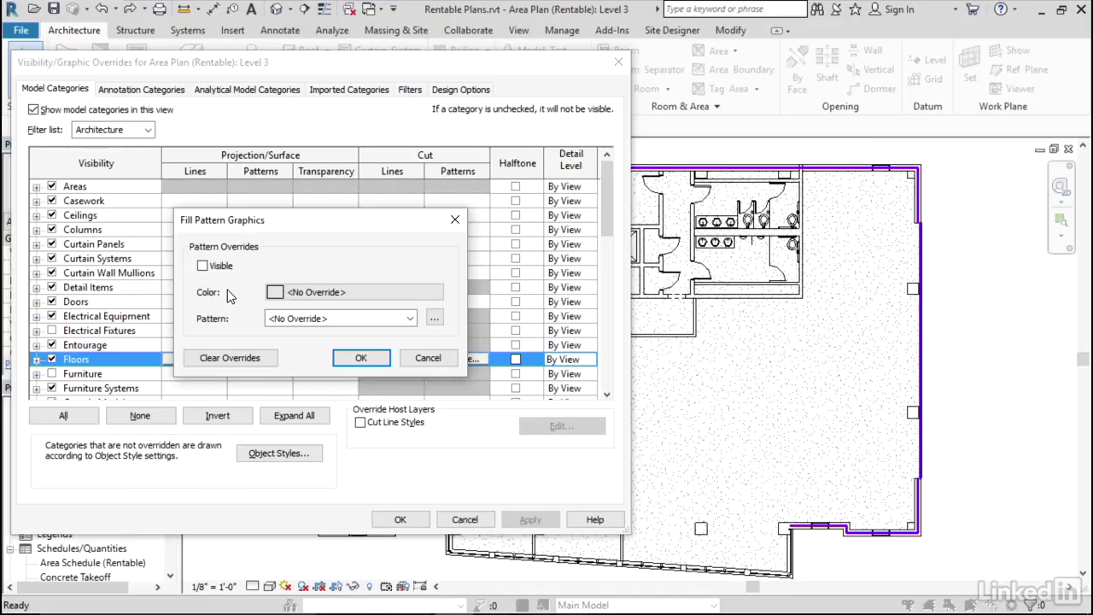
pyautogui.click(361, 357)
pyautogui.click(400, 519)
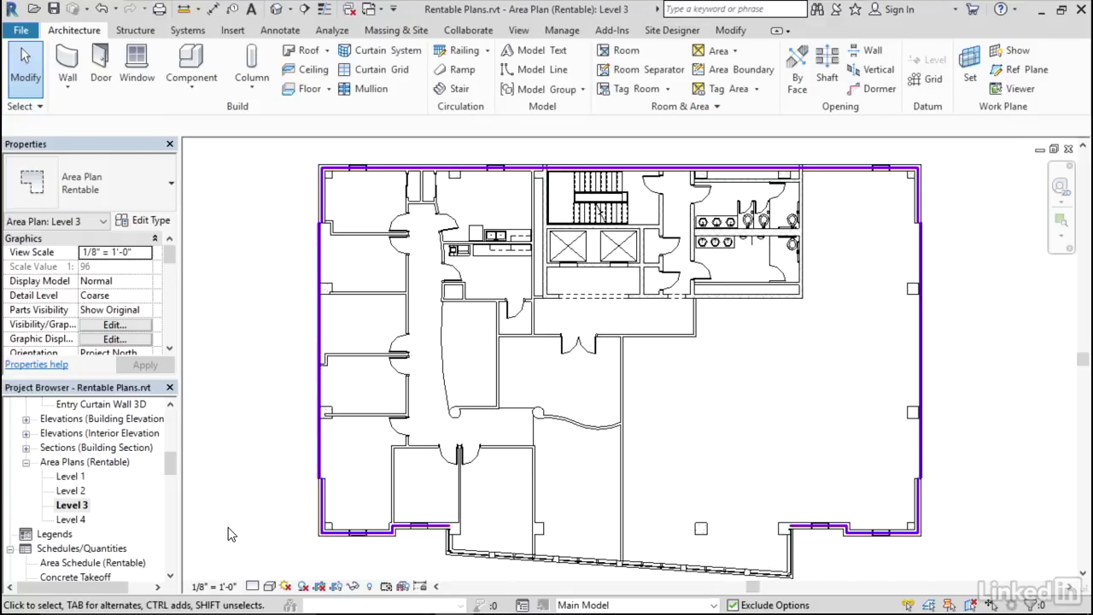
# - Close the Level 1 floor plan, open the Level 1 area plan, and tile the four rentable area plan views
pyautogui.press('w')
pyautogui.press('t')
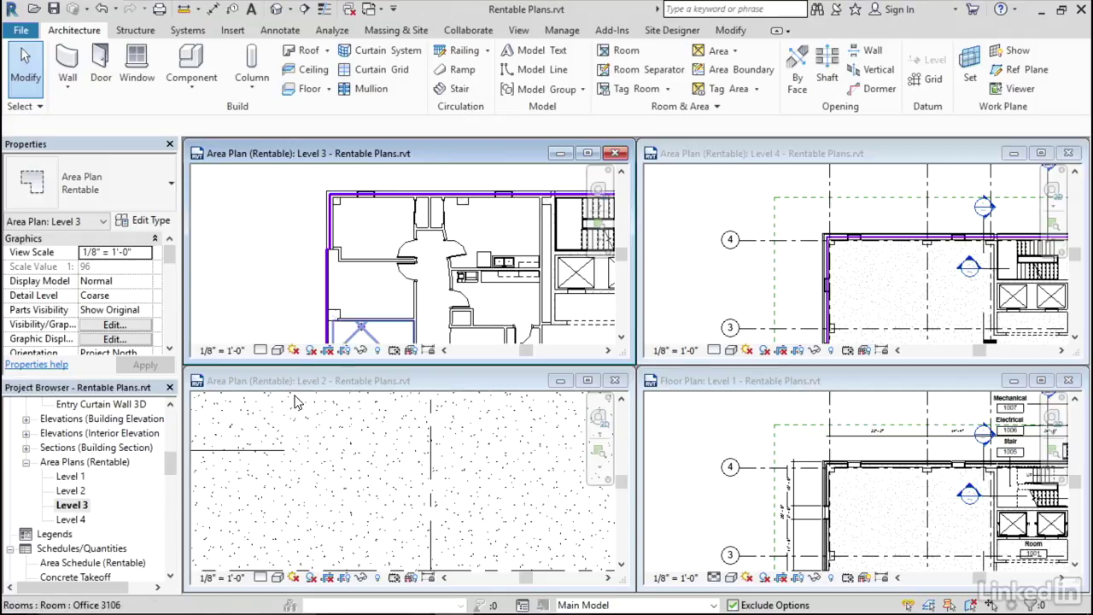
pyautogui.click(774, 391)
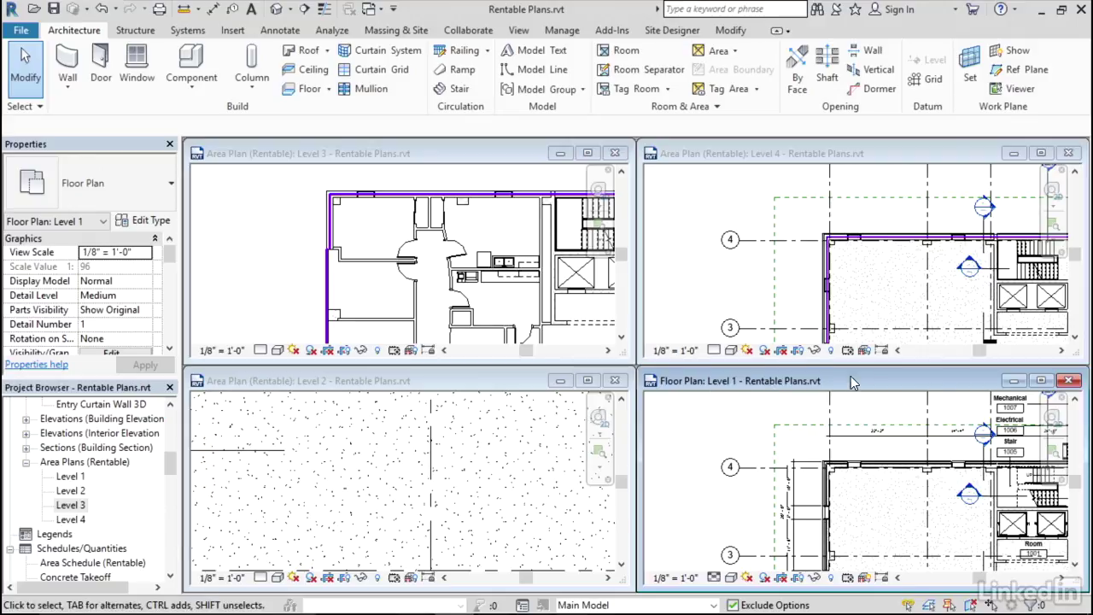
pyautogui.click(1068, 380)
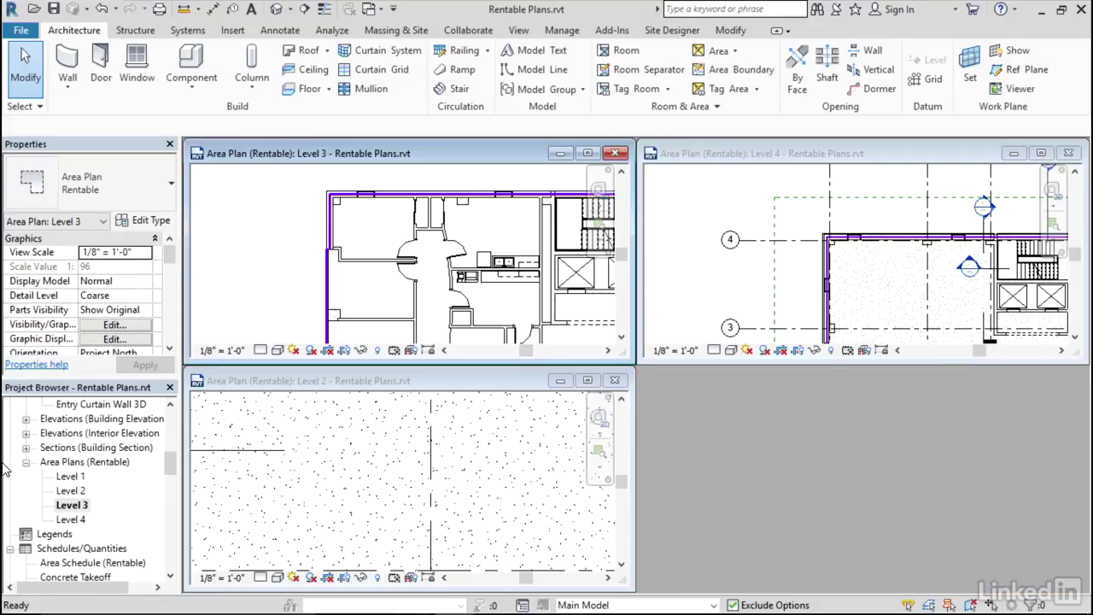
pyautogui.doubleClick(70, 476)
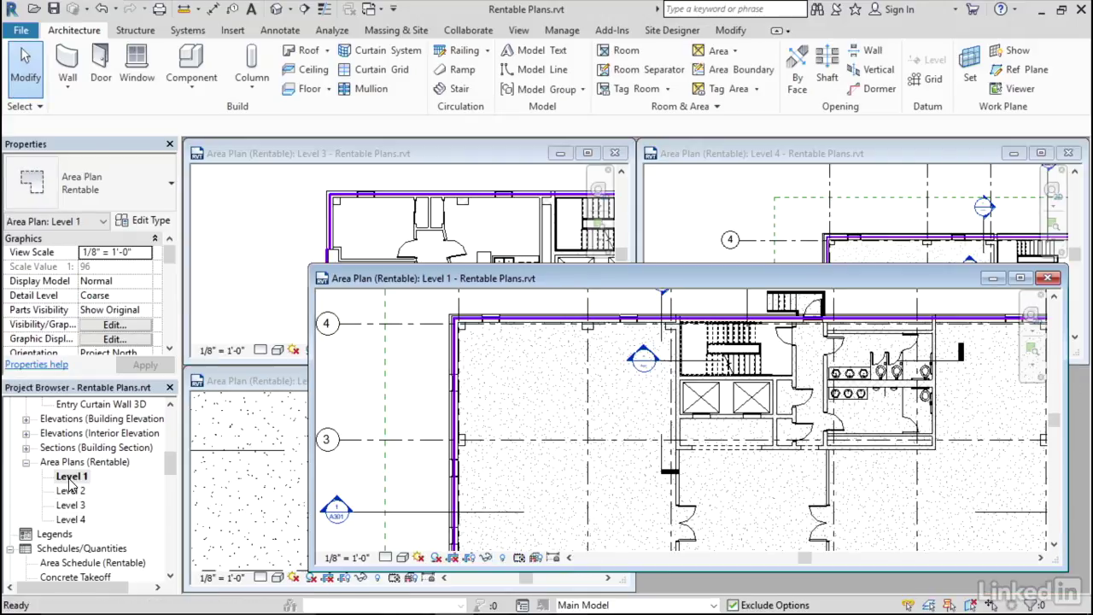
pyautogui.press('w')
pyautogui.press('t')
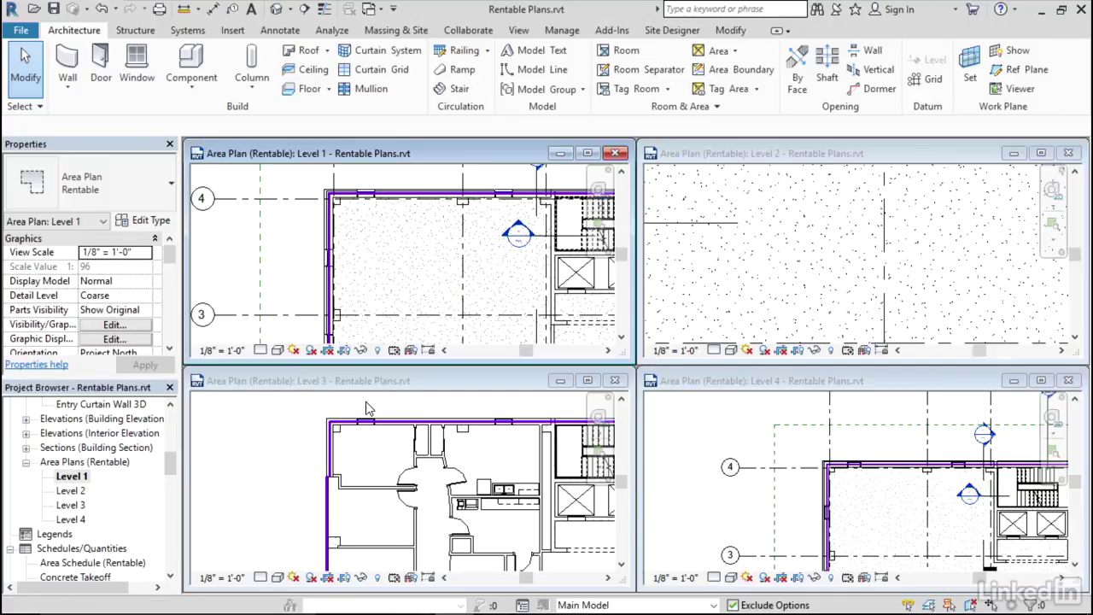
# - Bring the whole floor into view in the tiled Level 3 area plan and the building core in Level 2
pyautogui.click(304, 487)
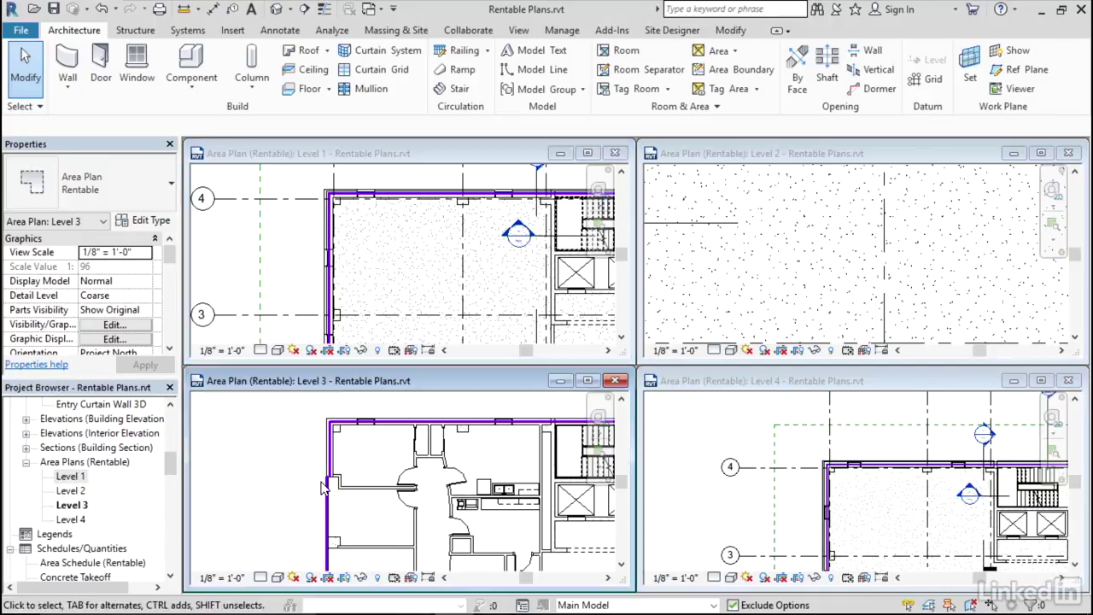
pyautogui.scroll(-2, 304, 482)
pyautogui.moveTo(304, 483); pyautogui.dragTo(305, 459, button='middle')
pyautogui.scroll(-2, 311, 461)
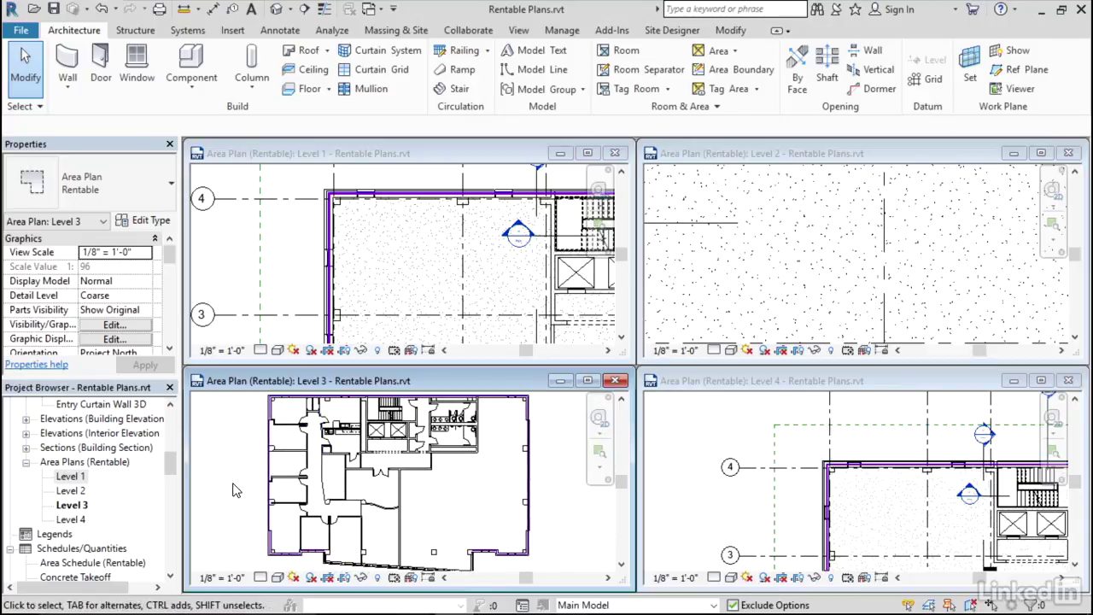
pyautogui.click(813, 266)
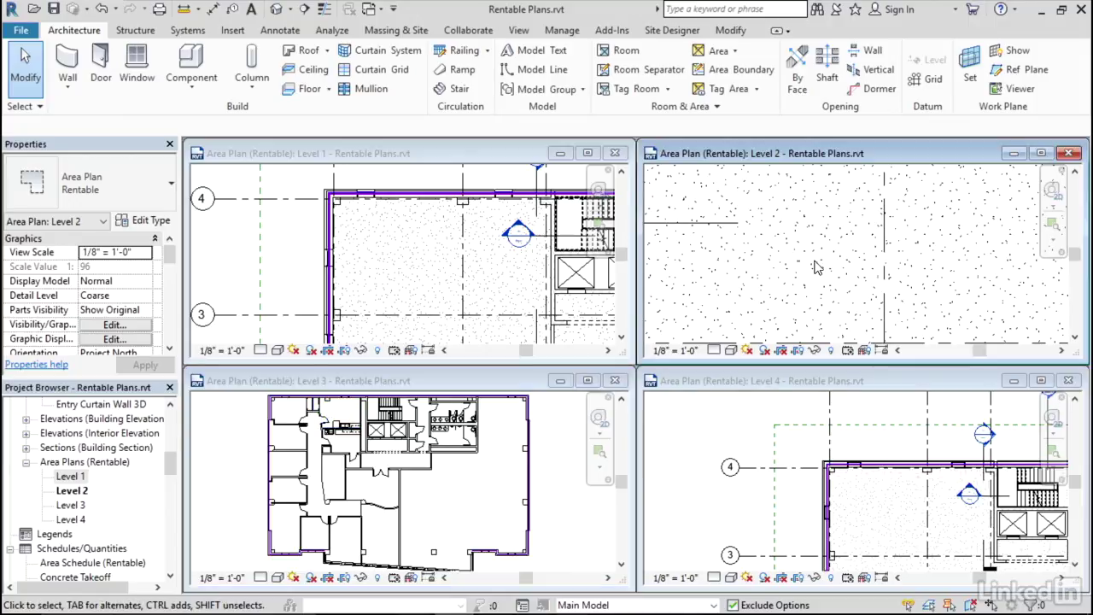
pyautogui.scroll(4, 822, 269)
pyautogui.moveTo(822, 268); pyautogui.dragTo(809, 352, button='middle')
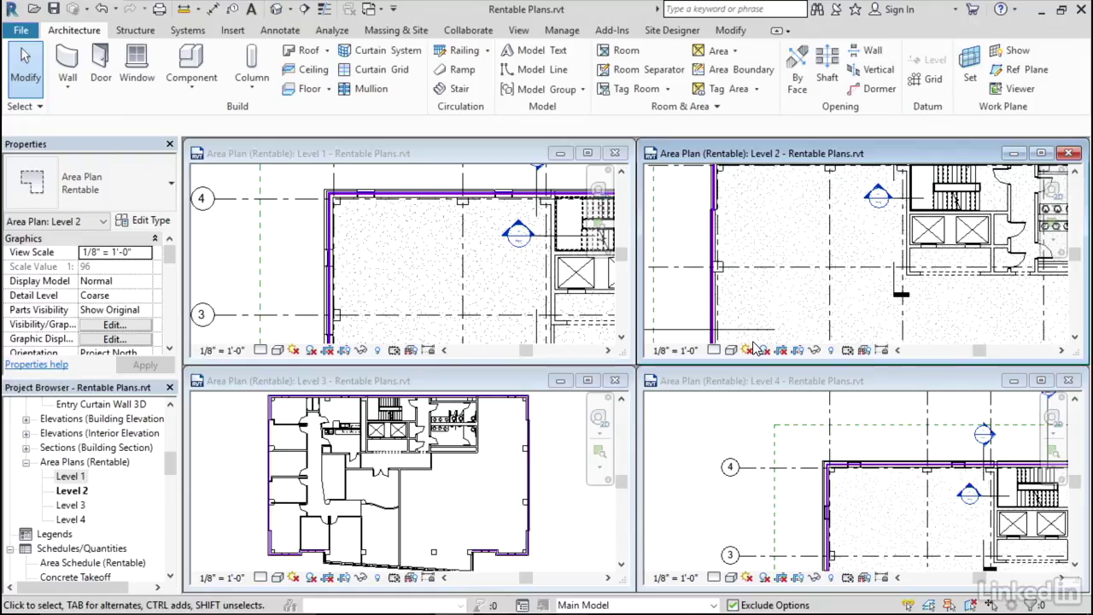
# - Create a view template named Typ Area Plan from the Level 3 area plan
pyautogui.click(232, 381)
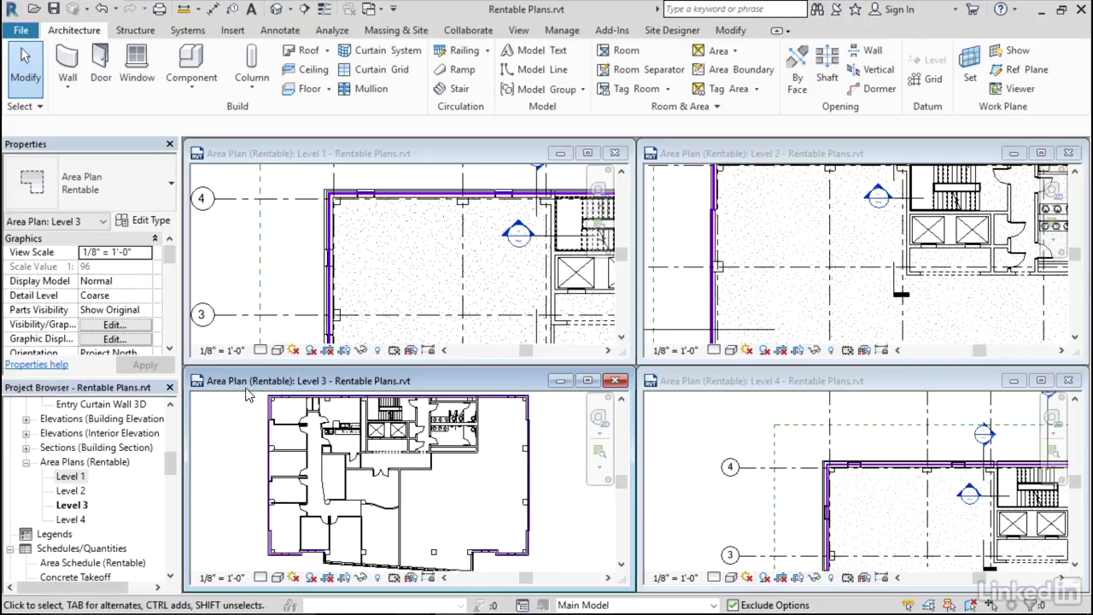
pyautogui.click(517, 32)
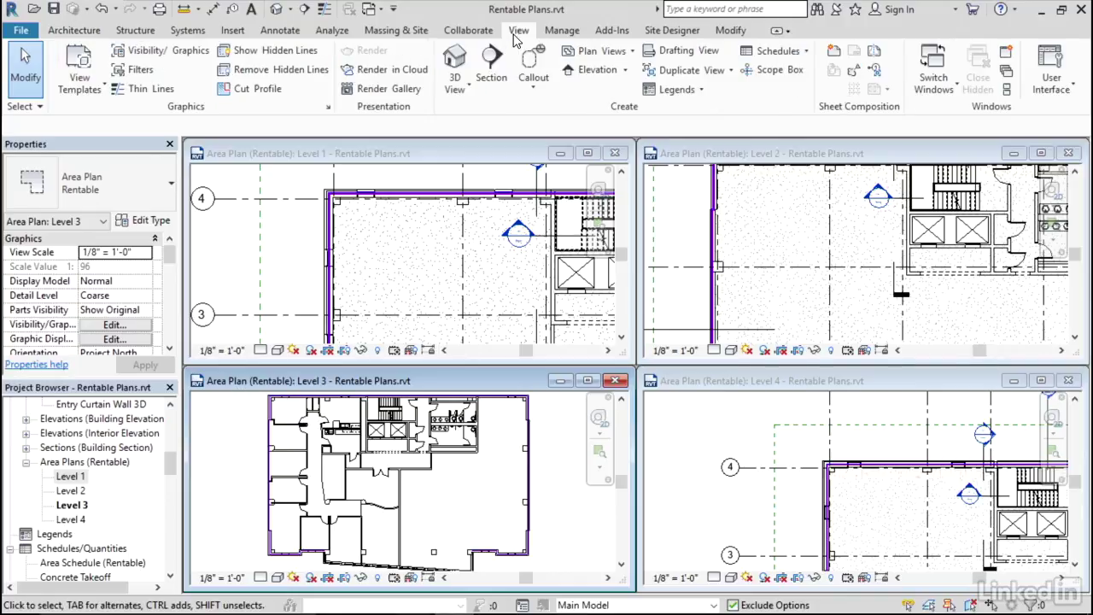
pyautogui.click(84, 94)
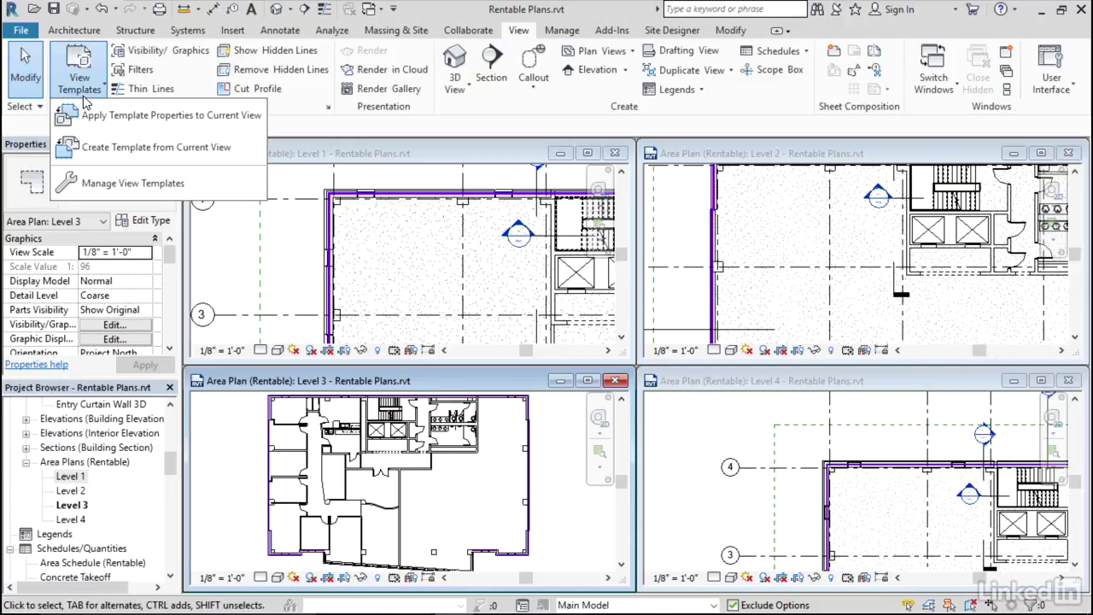
pyautogui.click(98, 150)
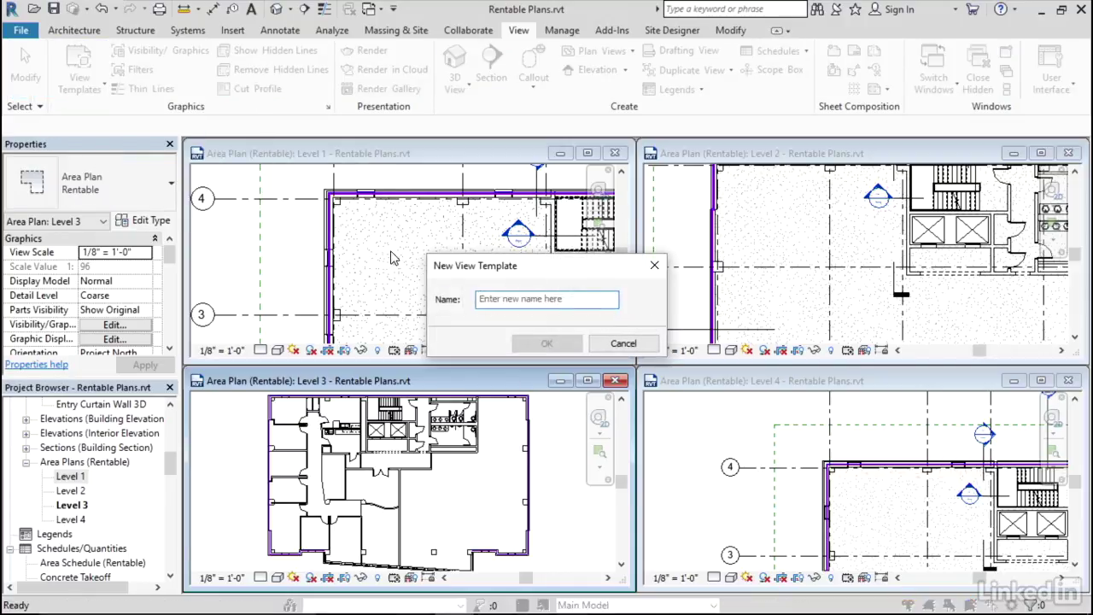
pyautogui.write('Typ Area Plan')
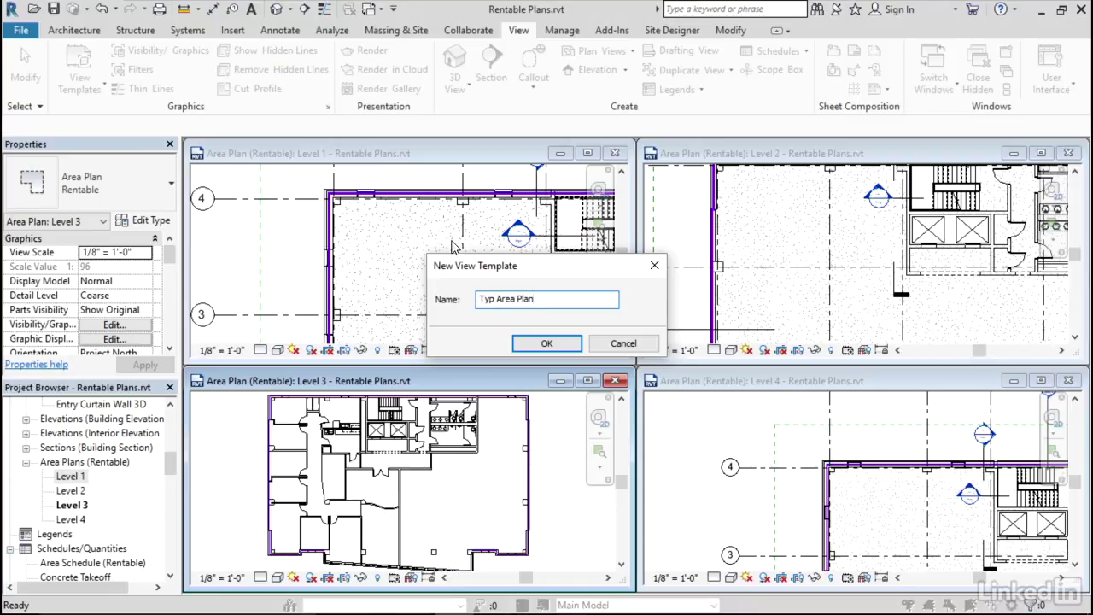
pyautogui.click(546, 344)
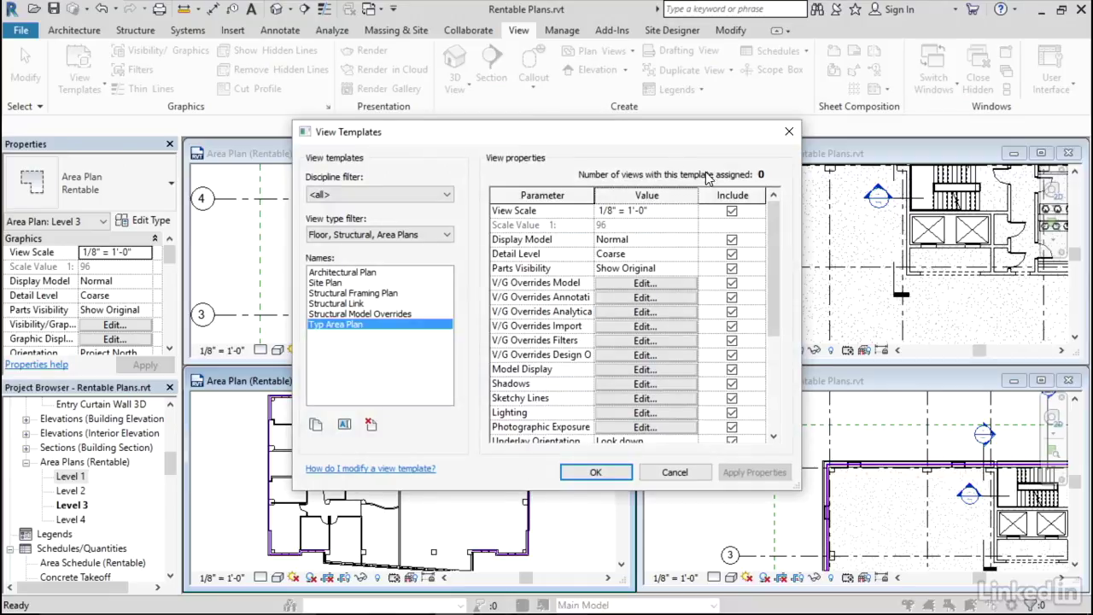
pyautogui.click(611, 477)
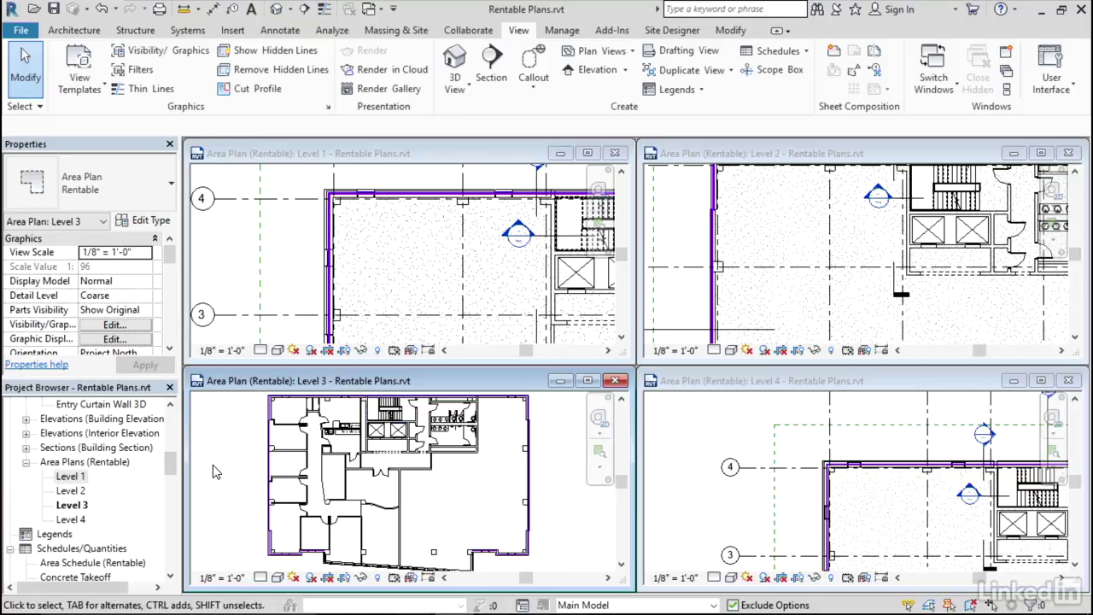
# - Assign the Typ Area Plan view template to the Level 1 to Level 4 rentable area plans together
pyautogui.click(70, 477)
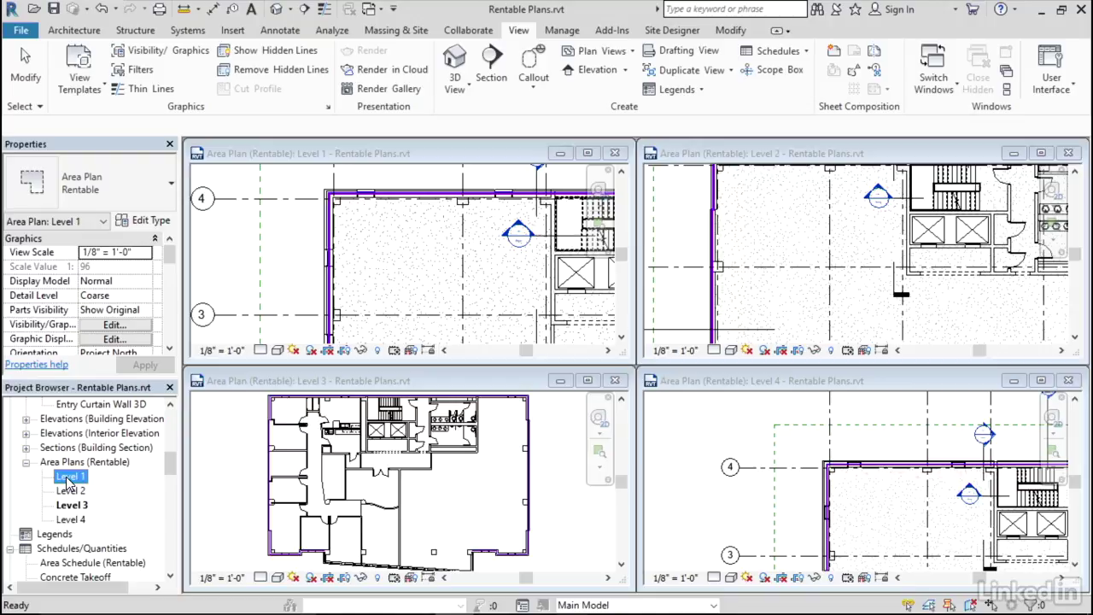
pyautogui.keyDown('shift'); pyautogui.click(72, 521); pyautogui.keyUp('shift')
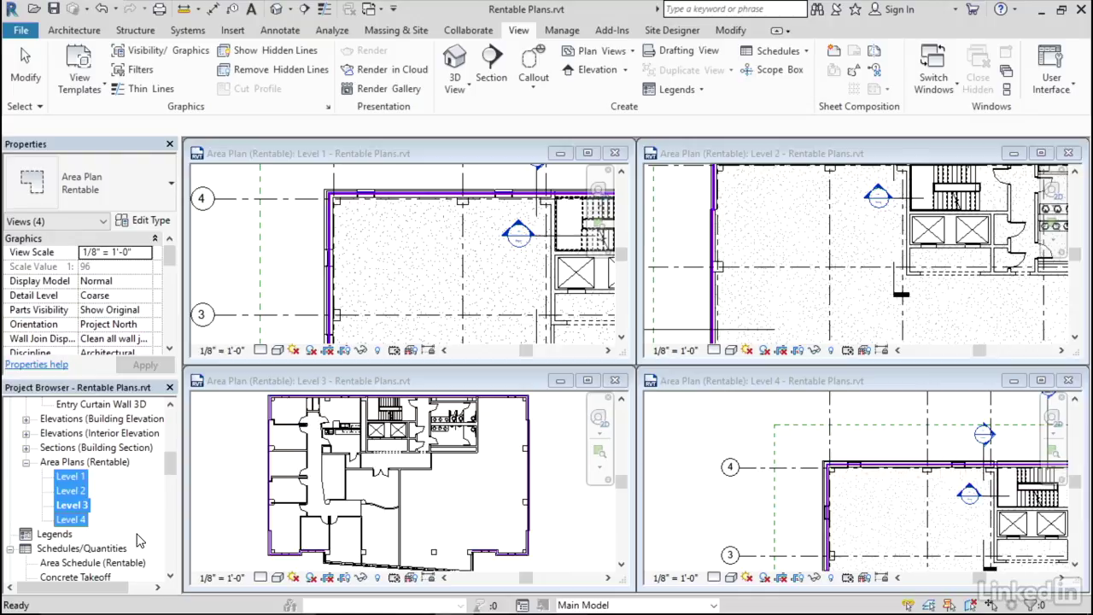
pyautogui.click(43, 147)
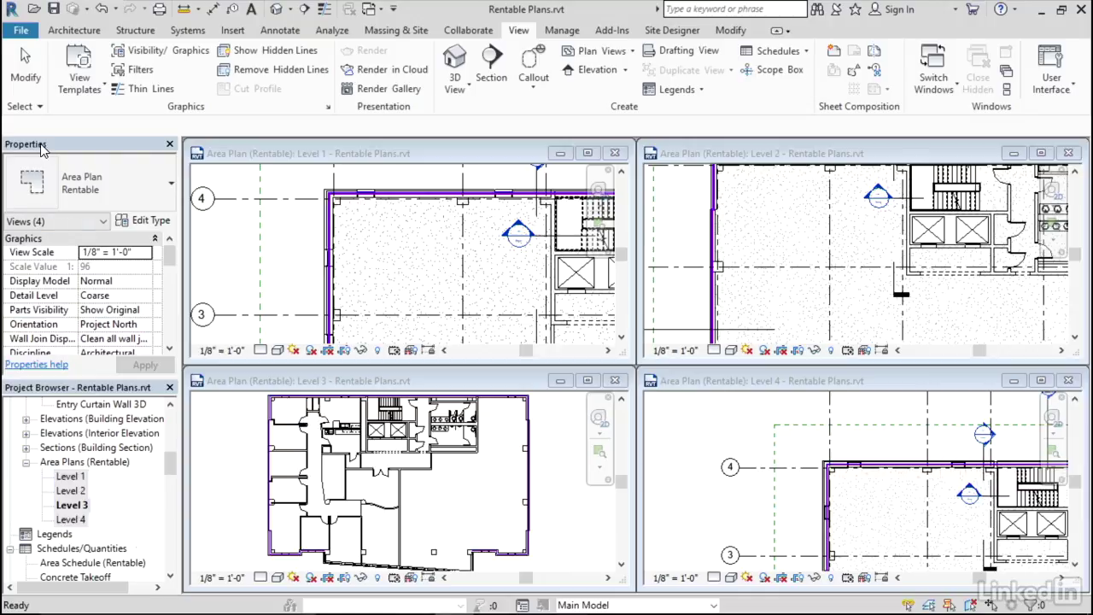
pyautogui.click(34, 222)
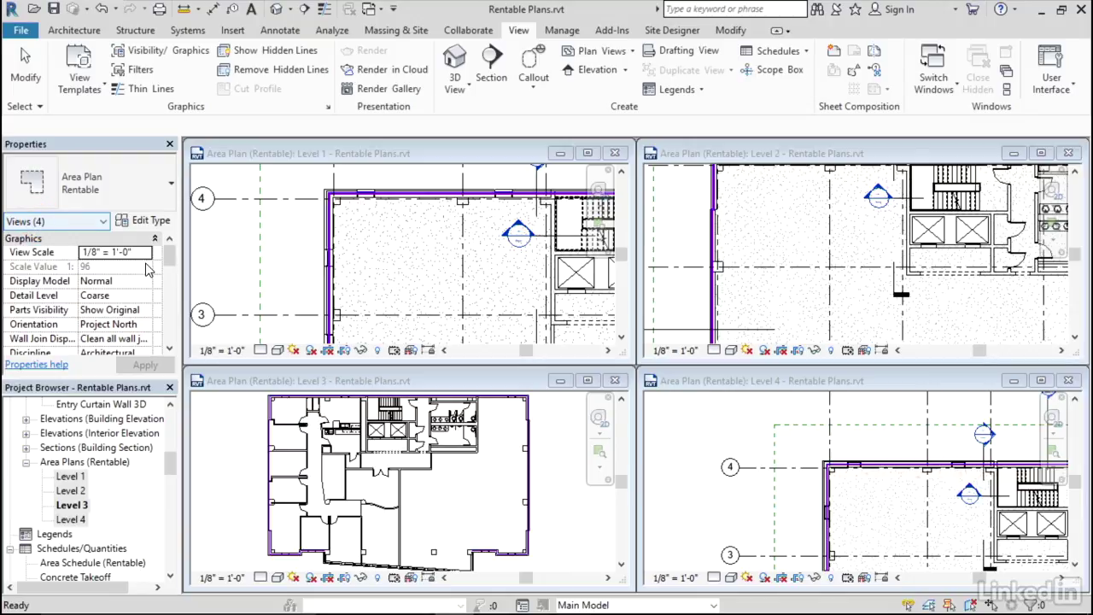
pyautogui.moveTo(170, 262); pyautogui.dragTo(171, 312)
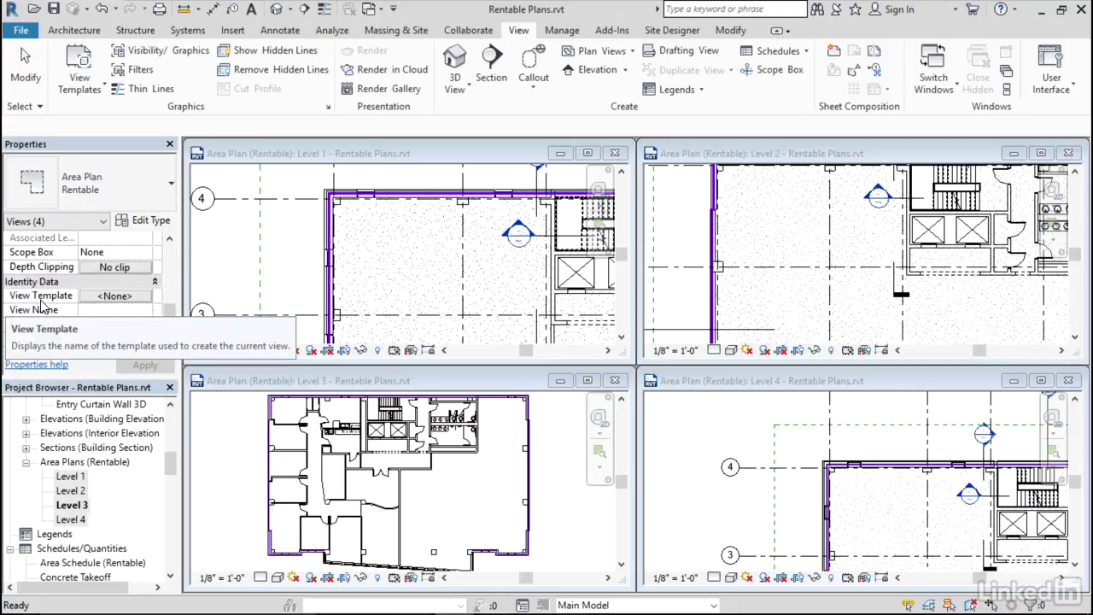
pyautogui.click(132, 300)
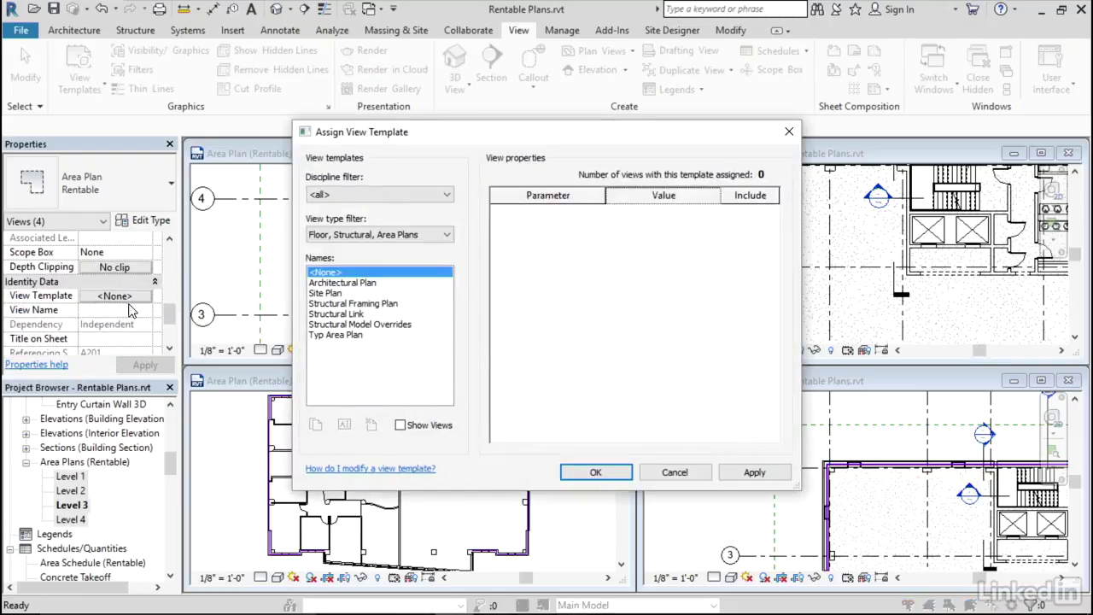
pyautogui.click(338, 336)
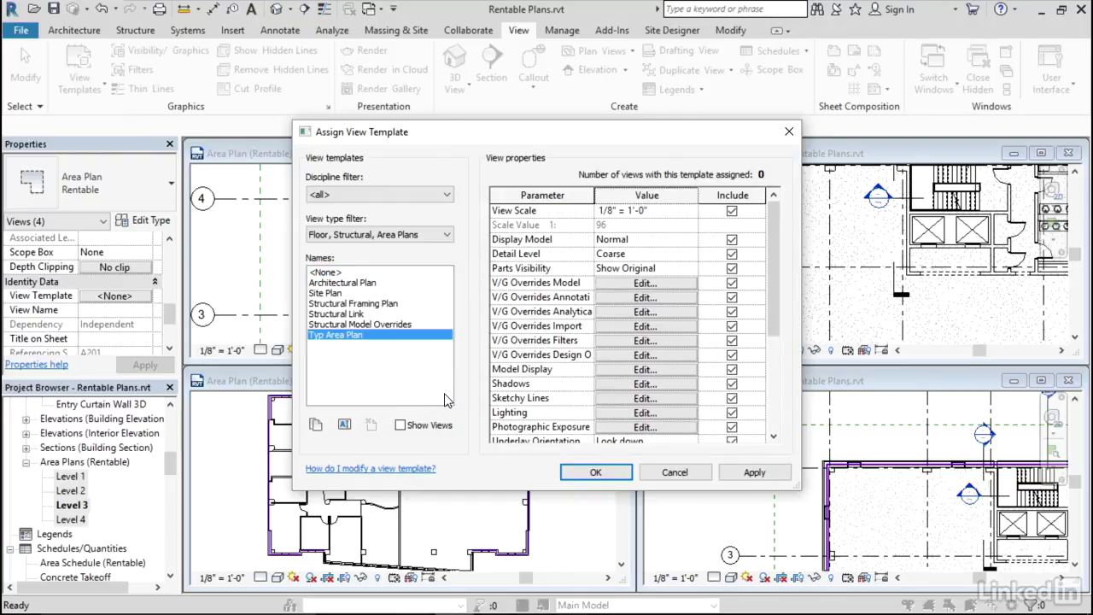
pyautogui.click(595, 472)
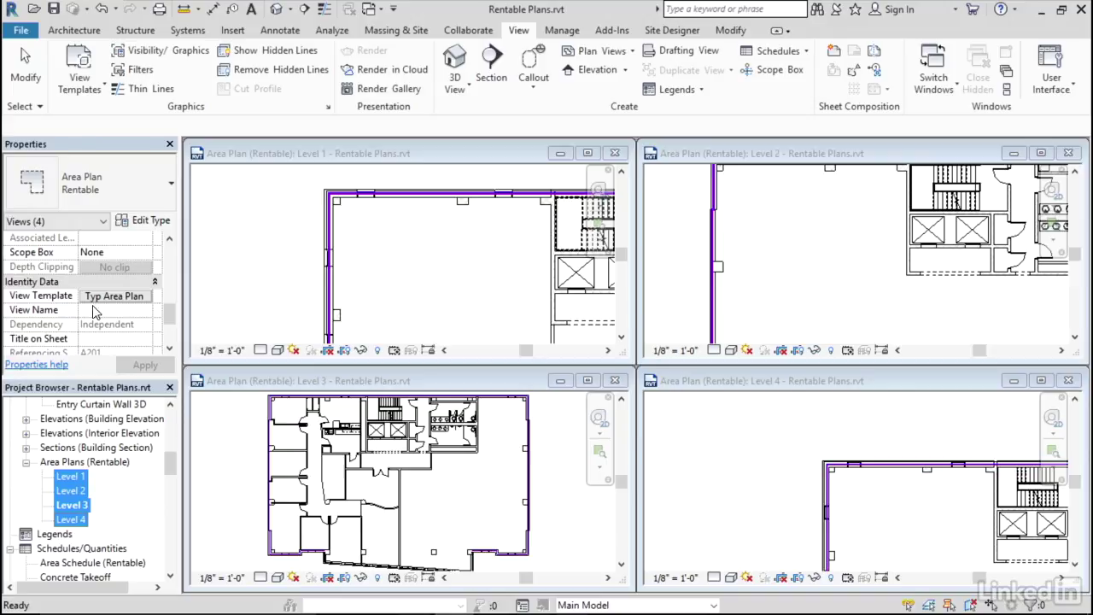
# - Fit the full floor plans in all four tiled area plan views
pyautogui.click(229, 418)
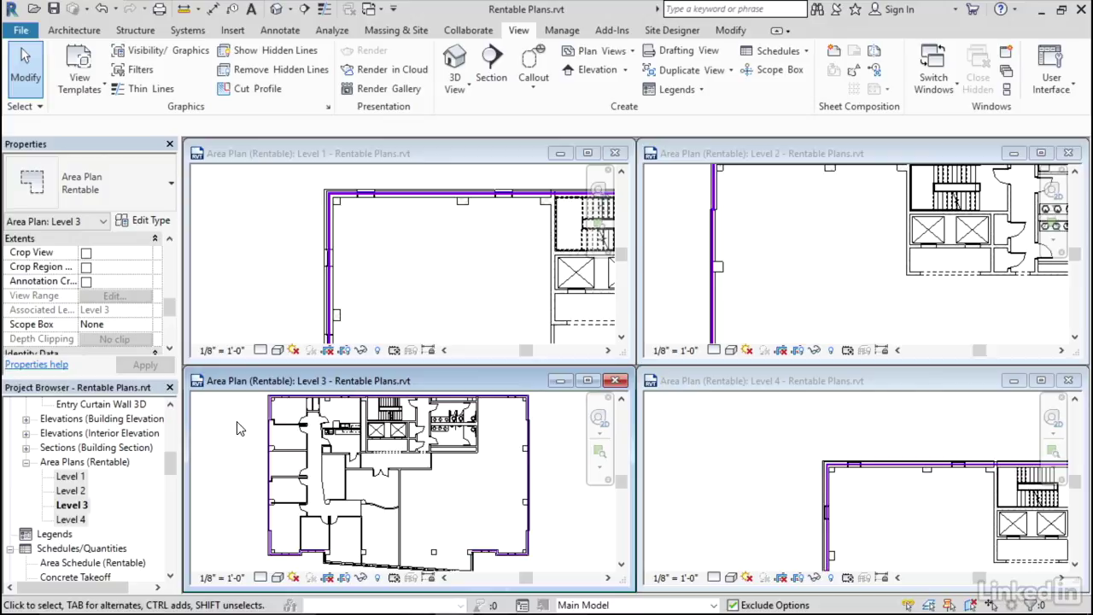
pyautogui.press('z')
pyautogui.press('a')
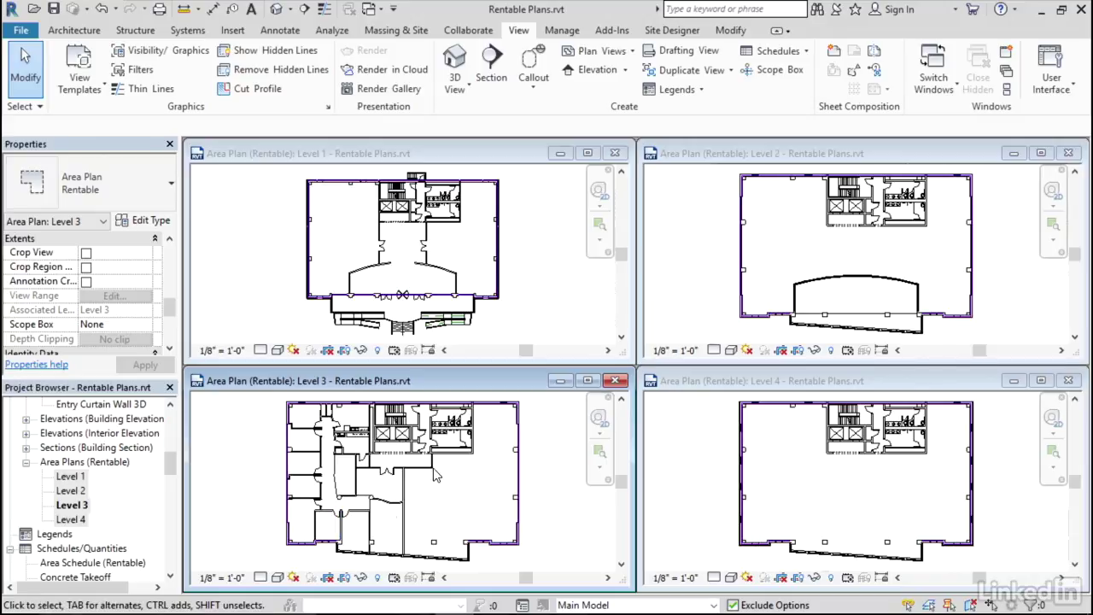
pyautogui.click(545, 309)
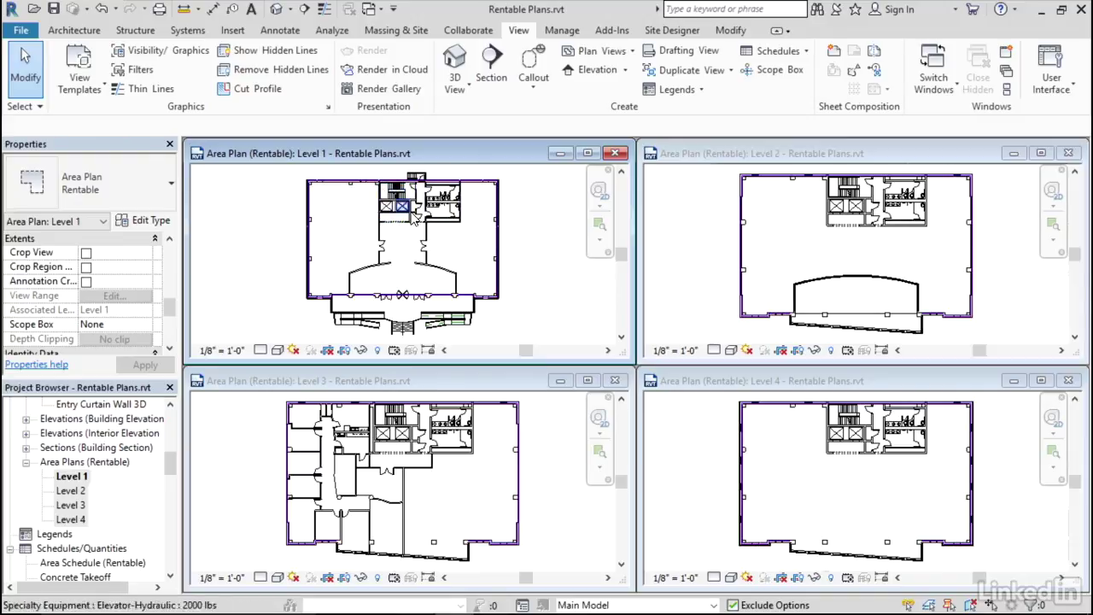
# - Check the model category visibility/graphic overrides of the Level 3 area plan without changing them
pyautogui.click(549, 474)
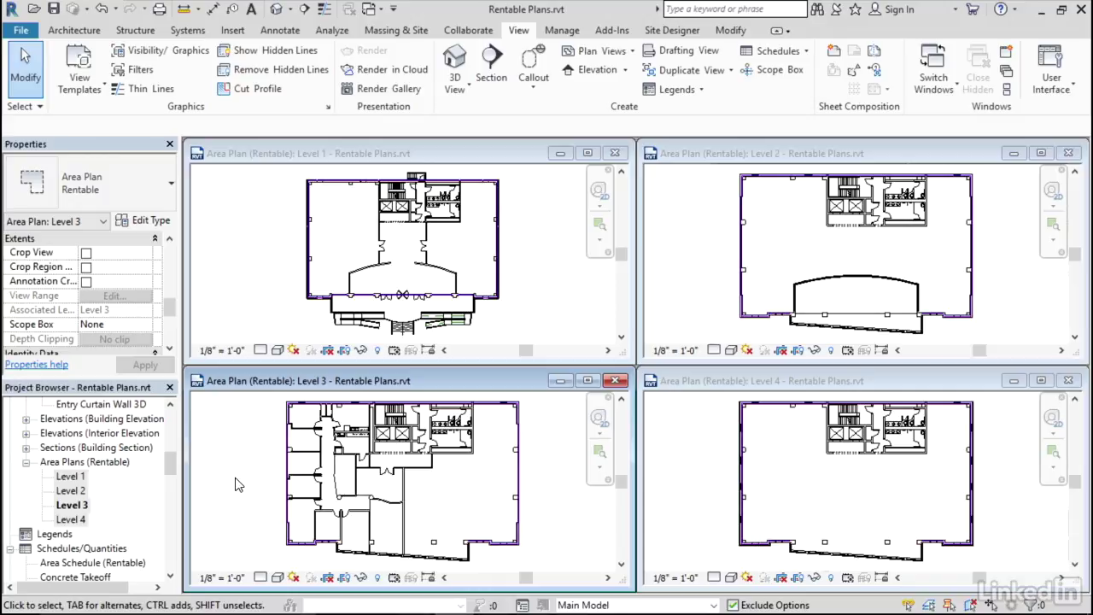
pyautogui.press('g')
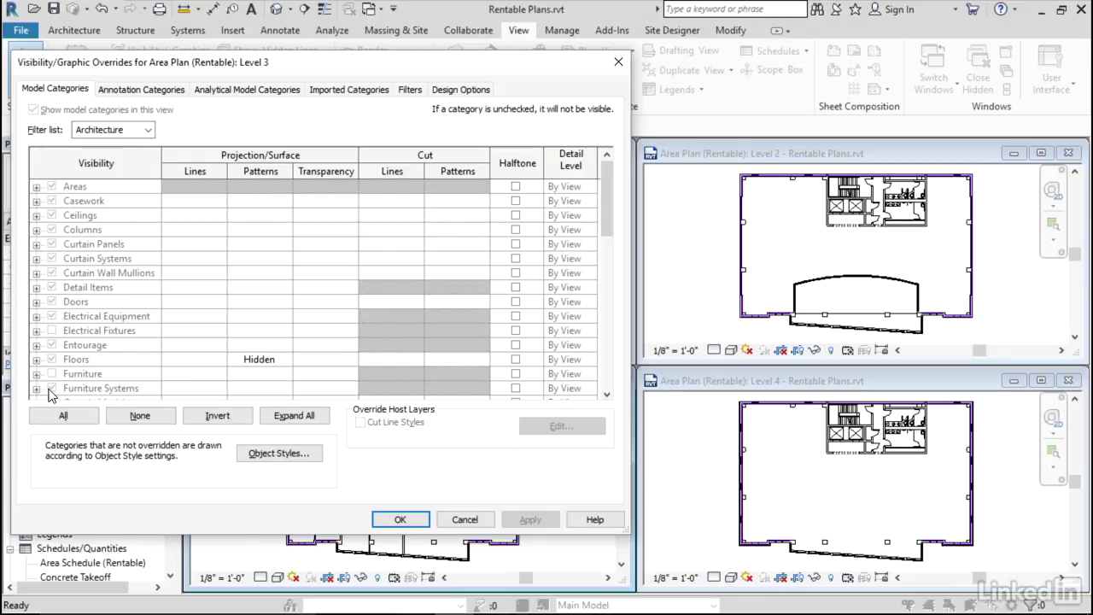
pyautogui.click(490, 525)
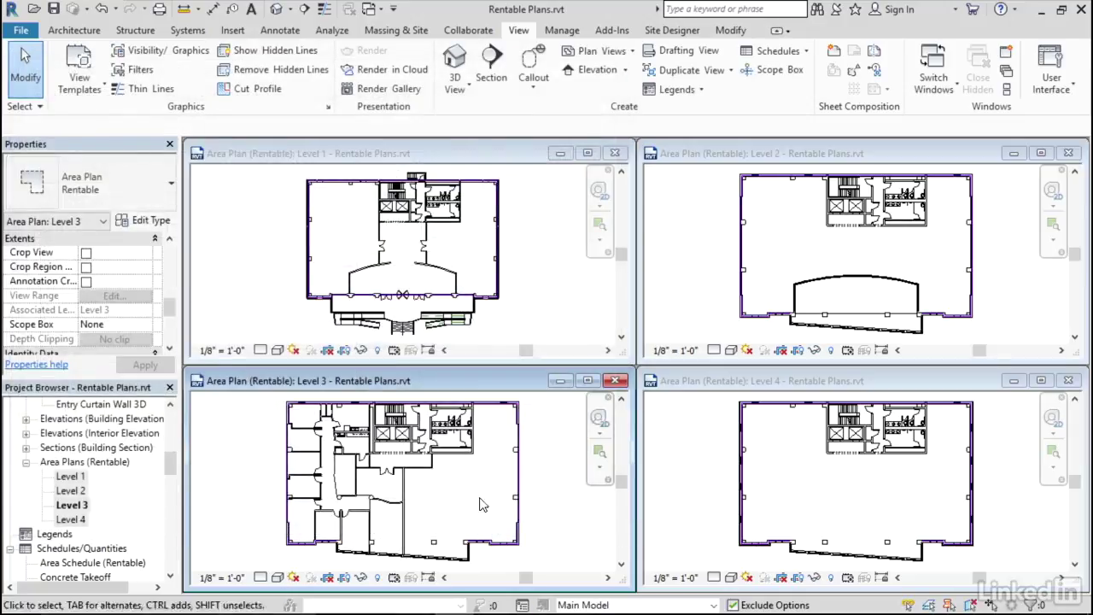
# - Turn off the Rooms category in the model visibility/graphic overrides of the Typ Area Plan view template
pyautogui.click(82, 89)
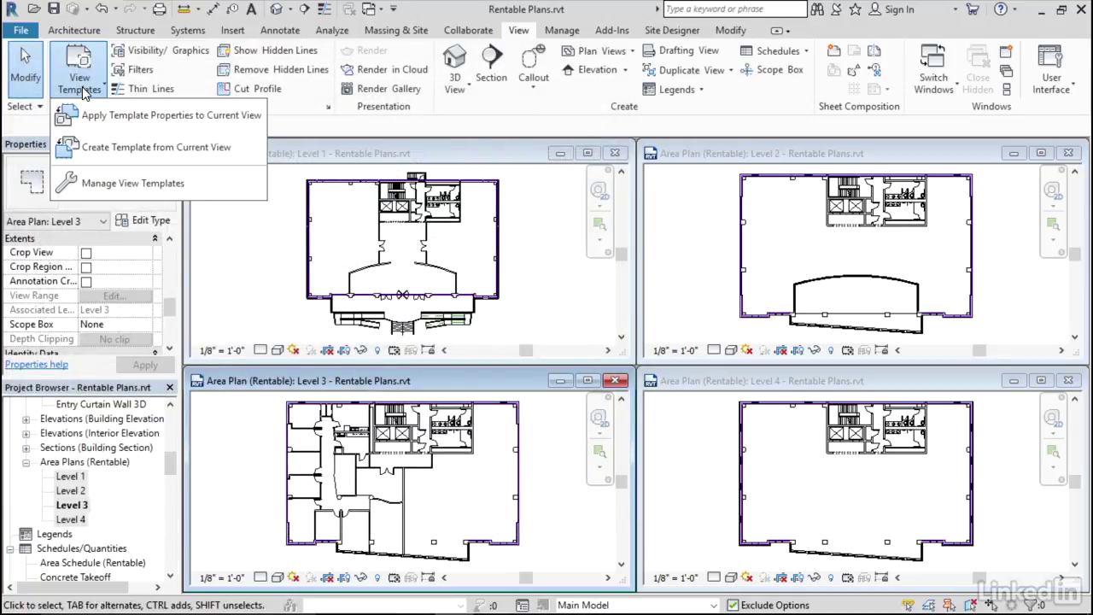
pyautogui.click(110, 199)
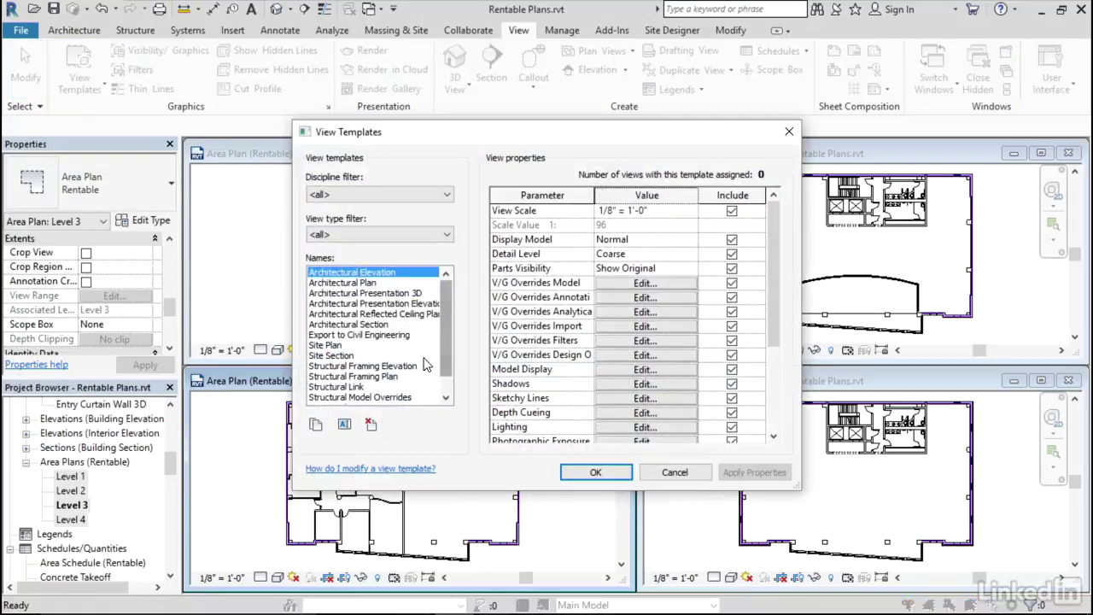
pyautogui.moveTo(446, 355); pyautogui.dragTo(451, 369)
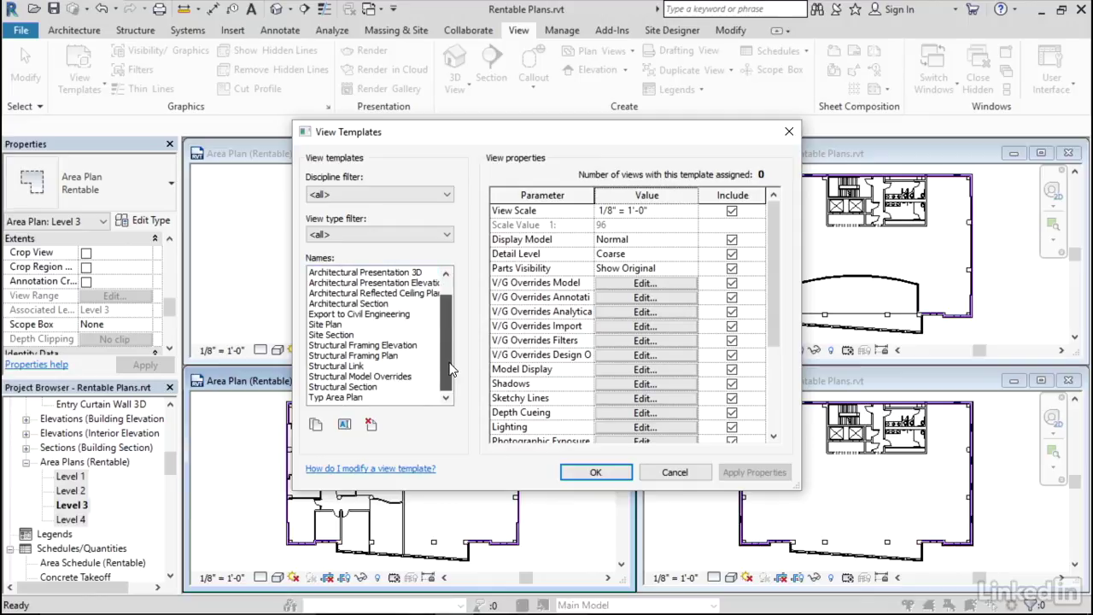
pyautogui.click(333, 397)
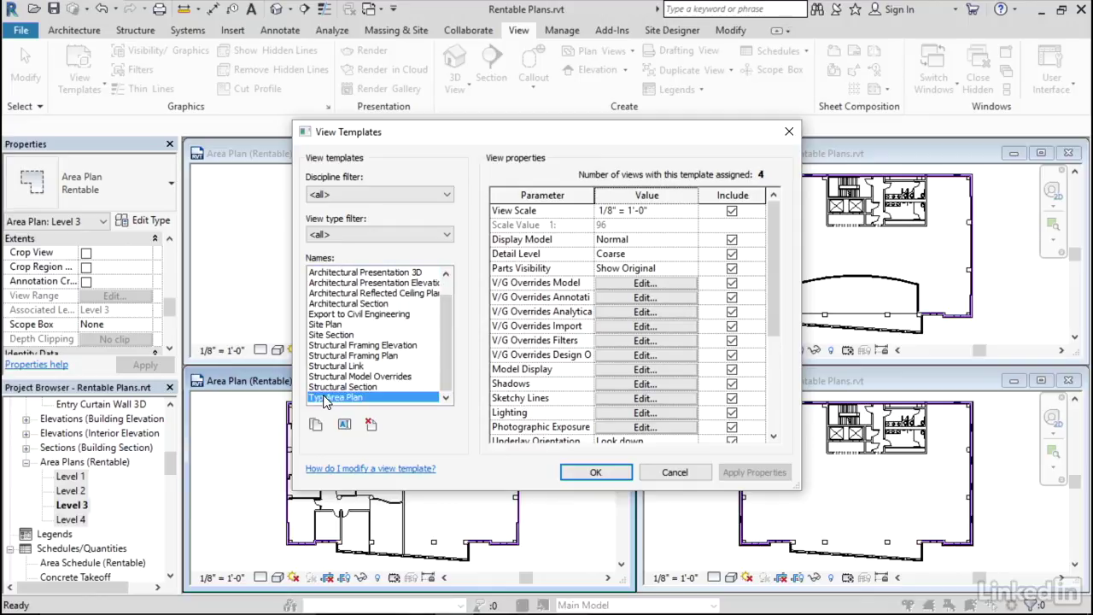
pyautogui.click(642, 283)
pyautogui.scroll(-2, 100, 299)
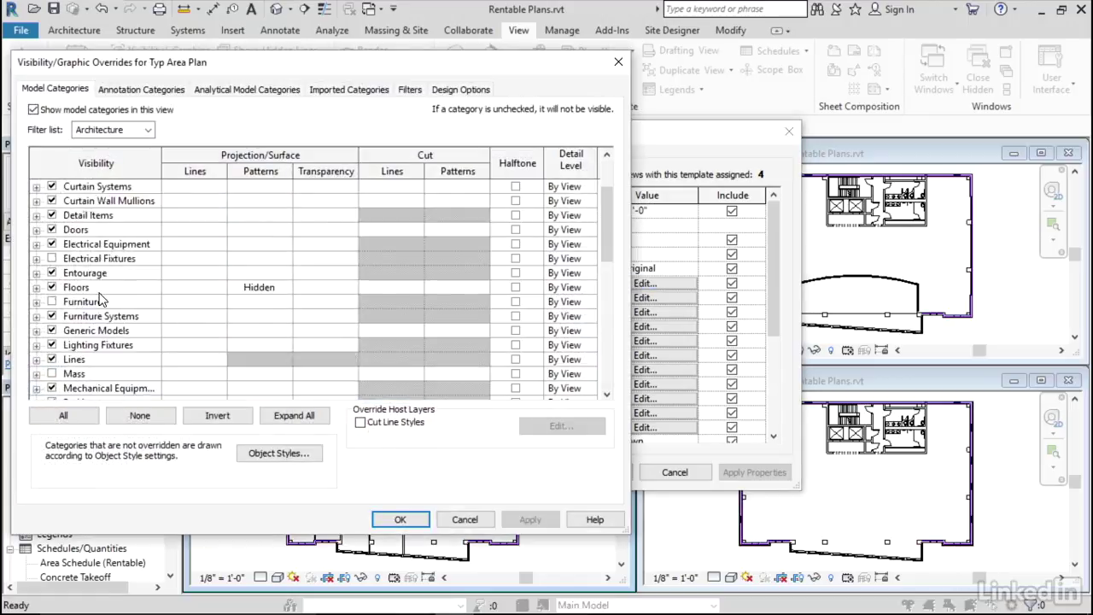
pyautogui.scroll(-4, 101, 299)
pyautogui.click(92, 345)
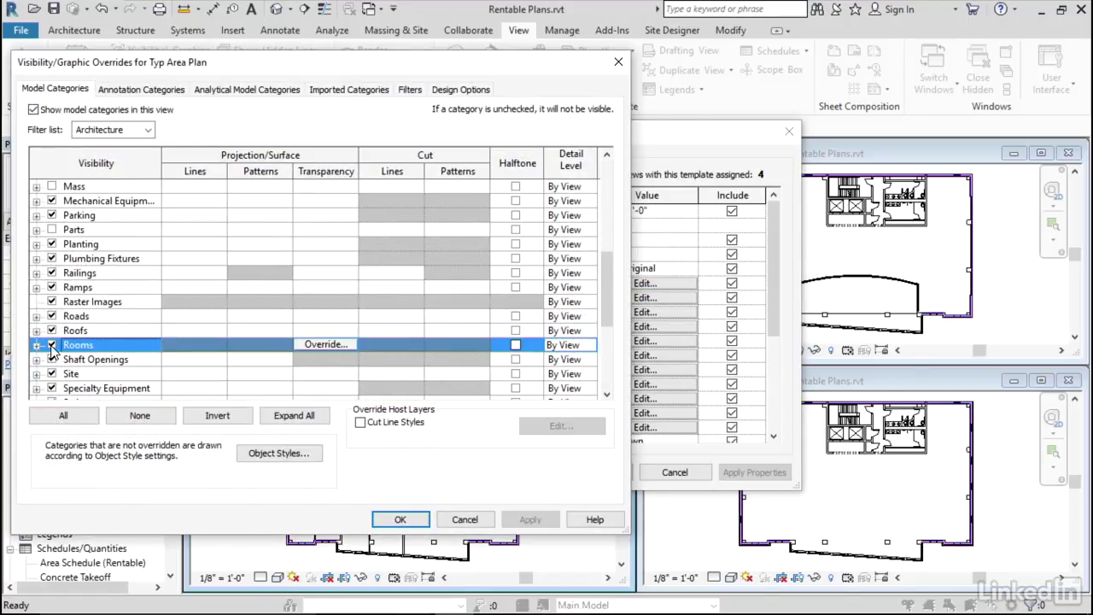
pyautogui.click(51, 345)
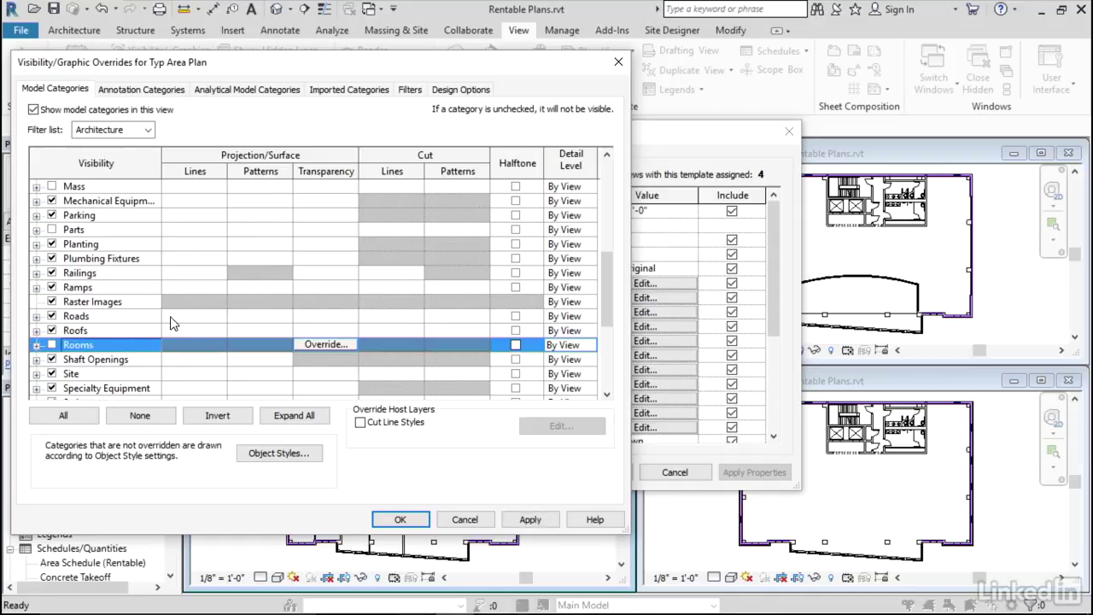
# - Turn off the Room Separation subcategory of Lines in the Typ Area Plan template and save the template changes
pyautogui.scroll(2, 94, 309)
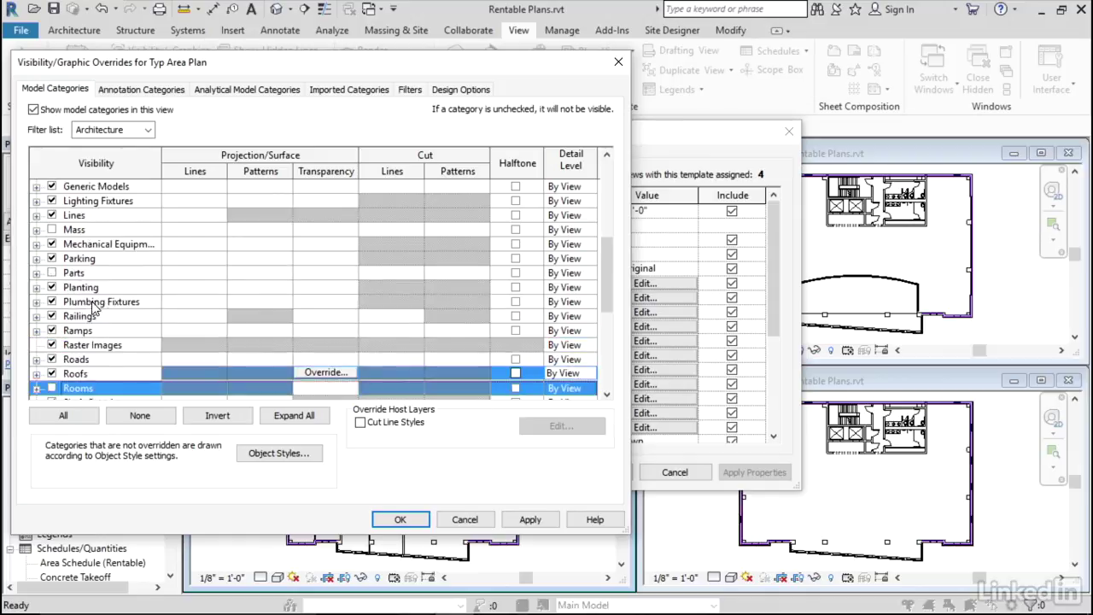
pyautogui.click(75, 246)
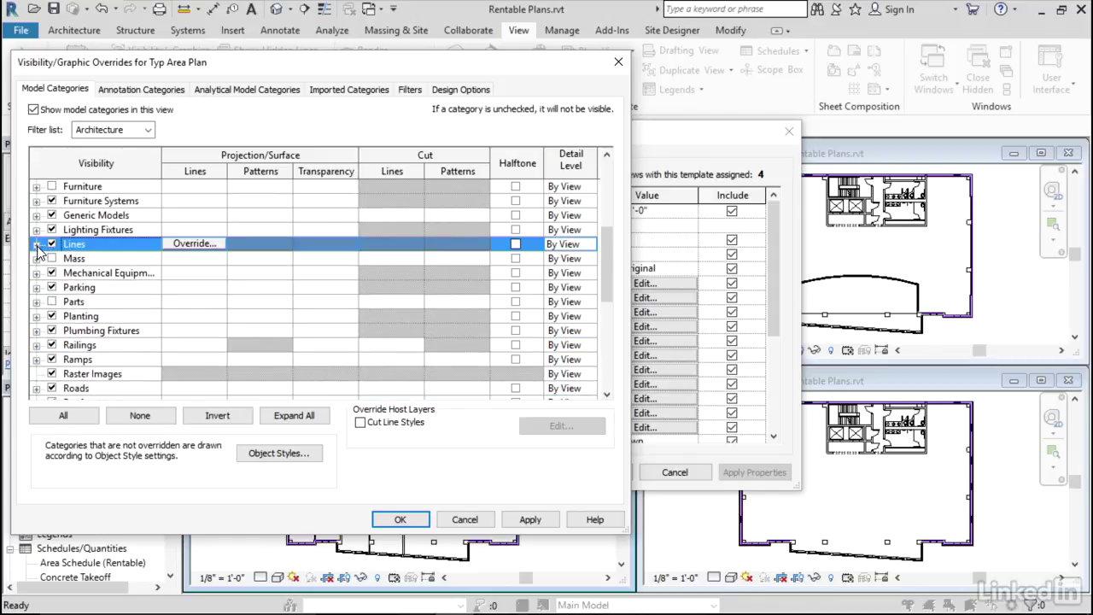
pyautogui.click(36, 245)
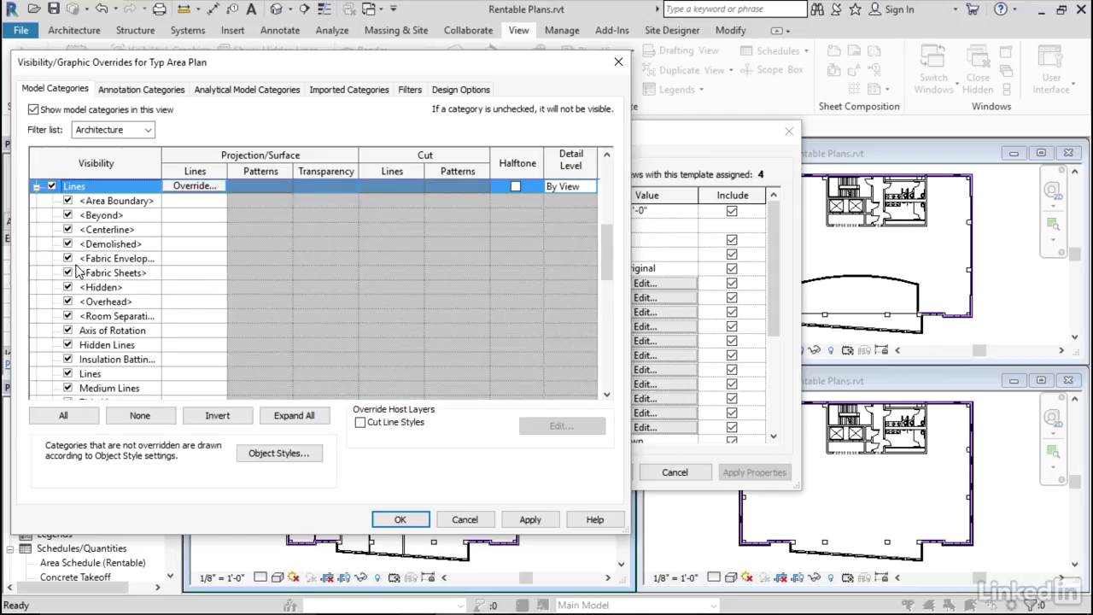
pyautogui.click(68, 315)
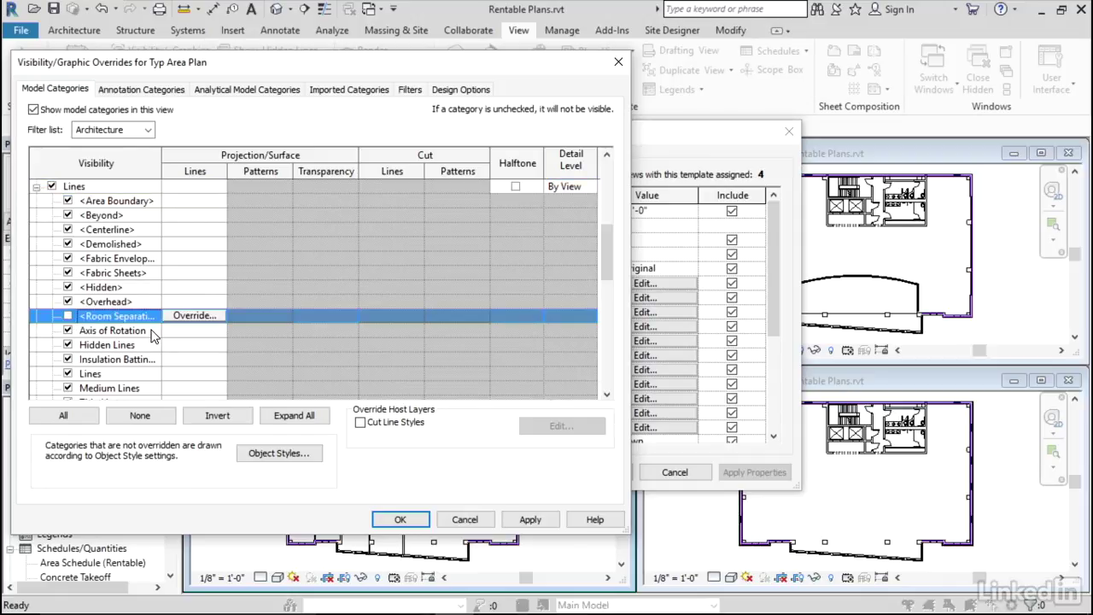
pyautogui.click(399, 519)
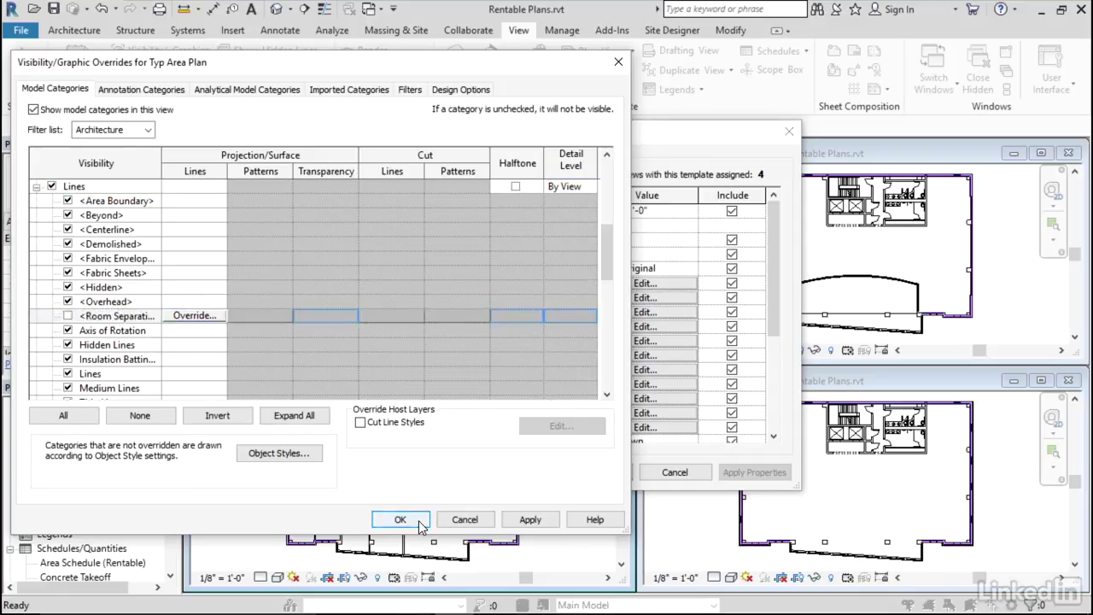
pyautogui.click(613, 474)
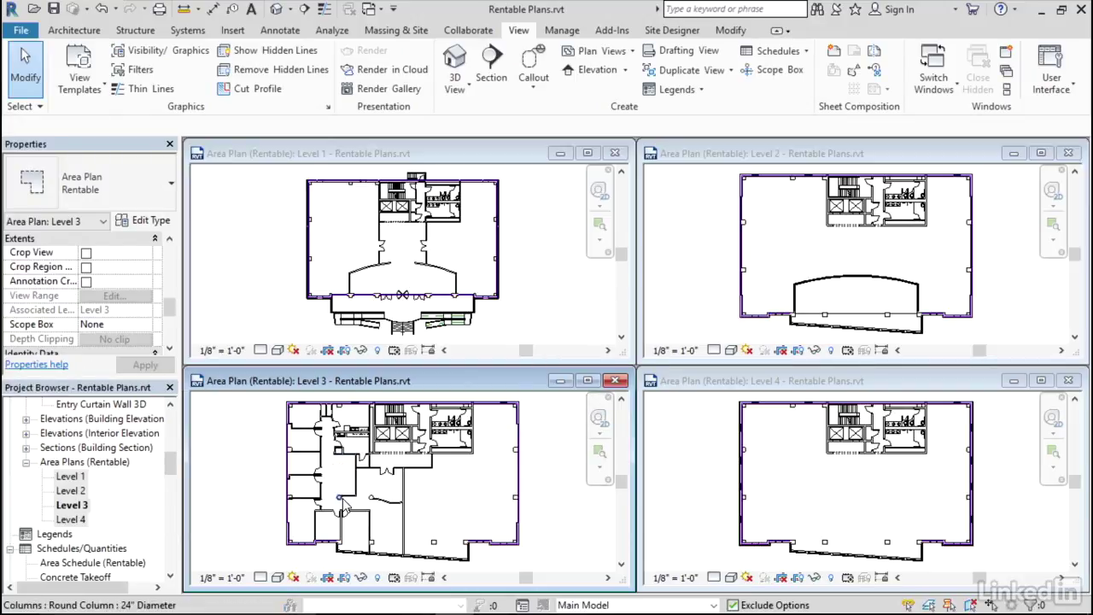
pyautogui.moveTo(443, 529); pyautogui.dragTo(270, 454)
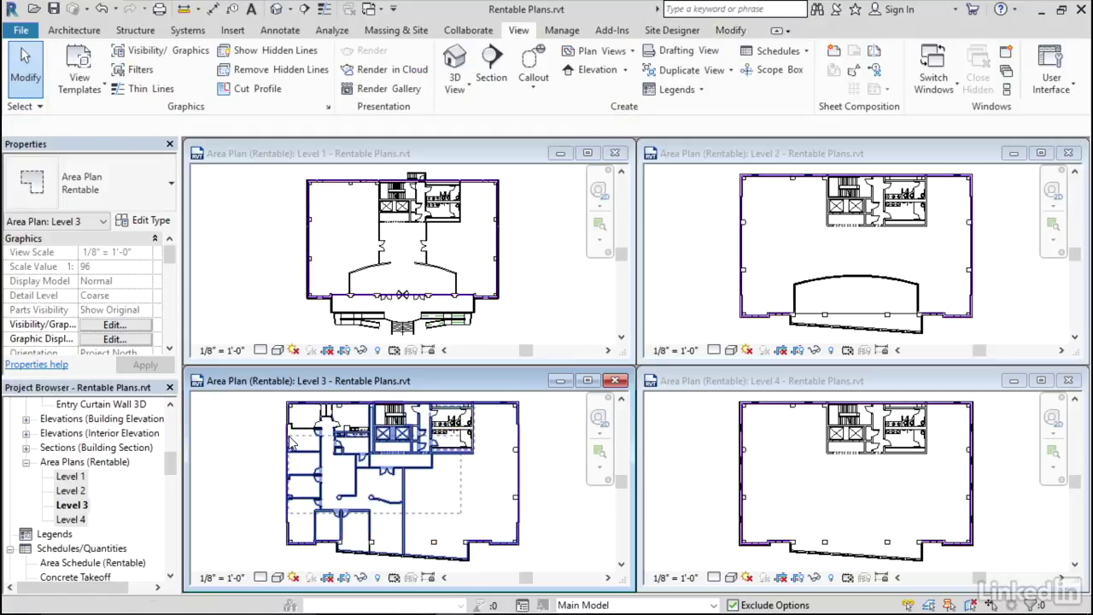
pyautogui.click(548, 500)
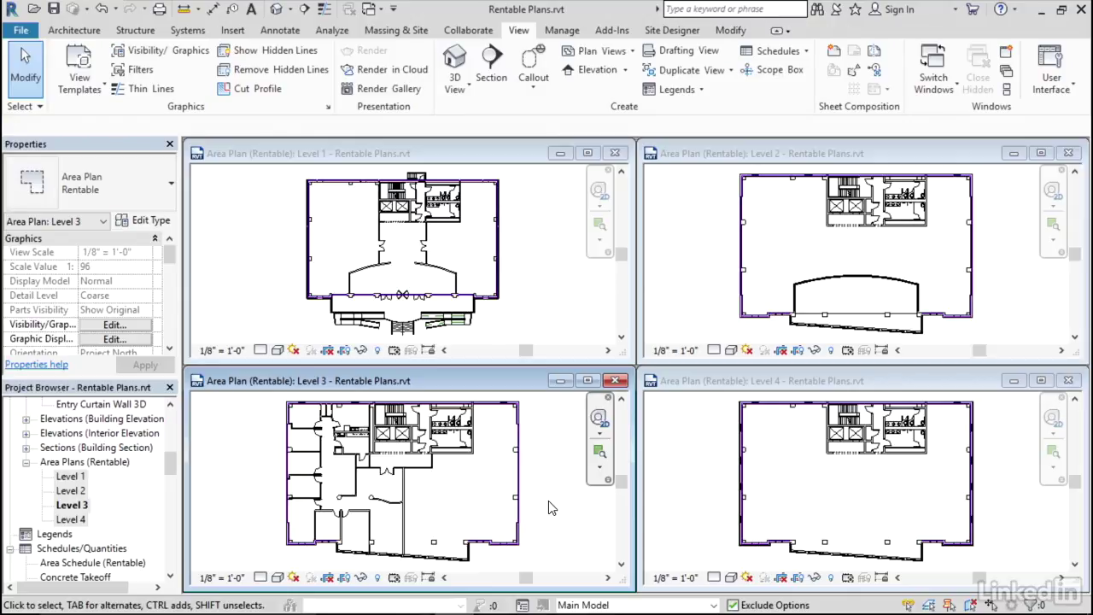